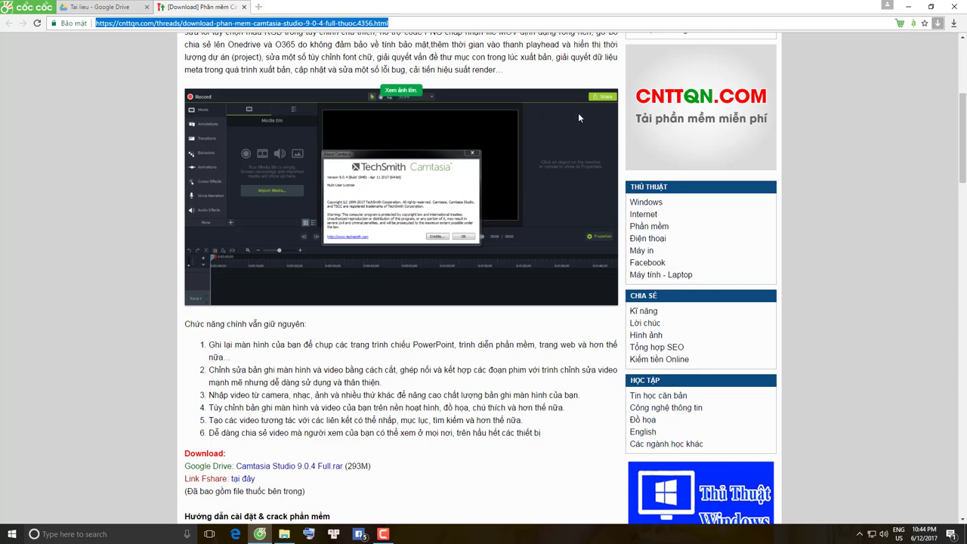
# - Review the Camtasia Studio 9.0.4 download page from its header to the Google Drive and Fshare download links
pyautogui.scroll(4, 580, 112)
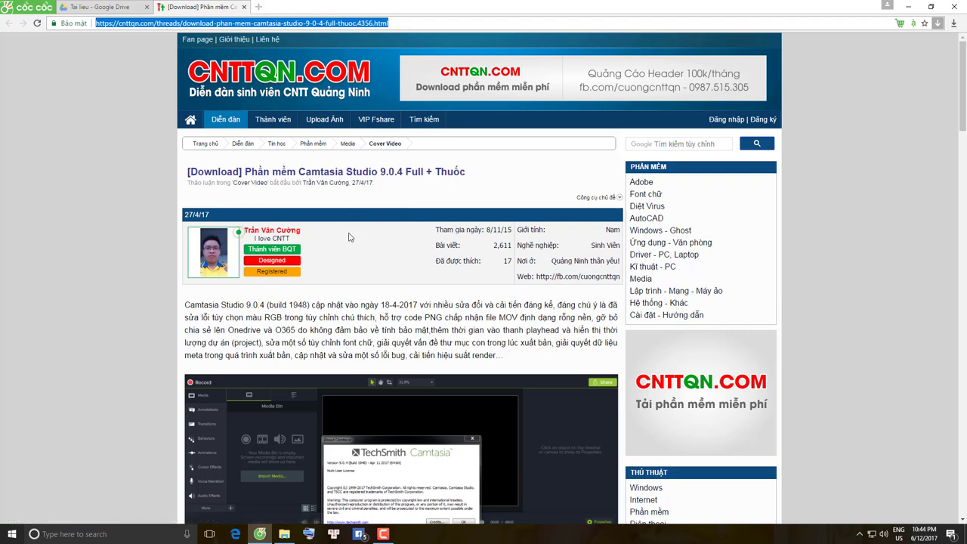
pyautogui.scroll(-4, 348, 237)
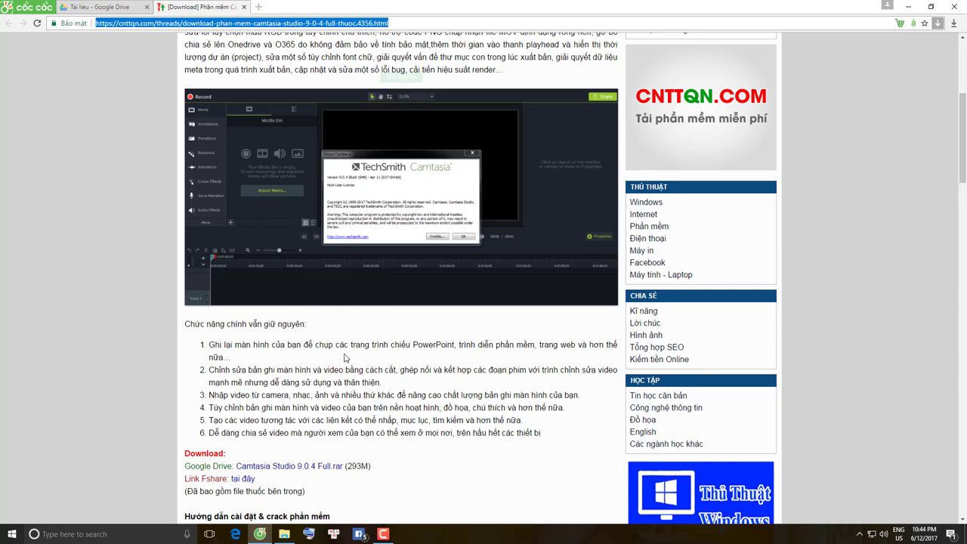
pyautogui.scroll(-4, 343, 365)
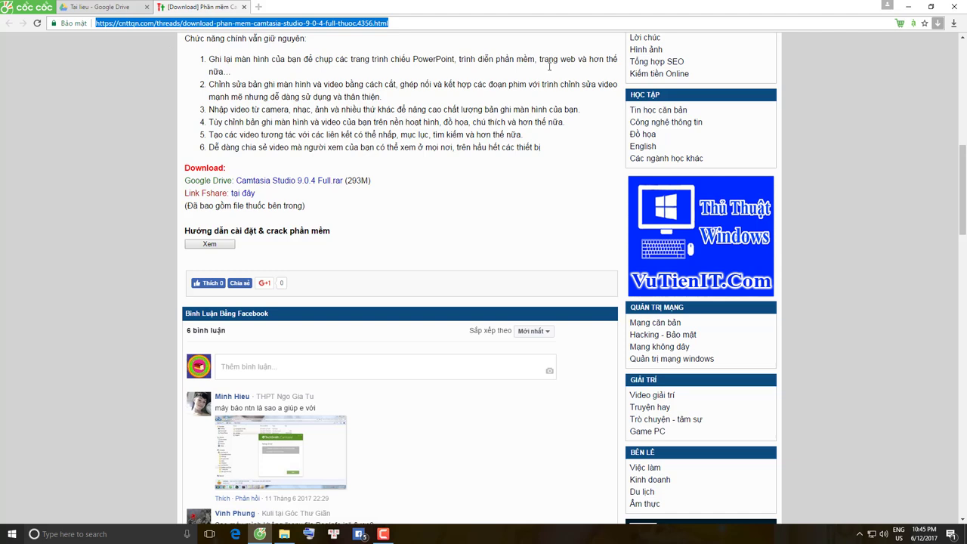
# - Switch to File Explorer and open the Soft Ware > Media > Camtasia Studio 9.0.4 folder on drive Shi Ping (E:)
pyautogui.click(910, 9)
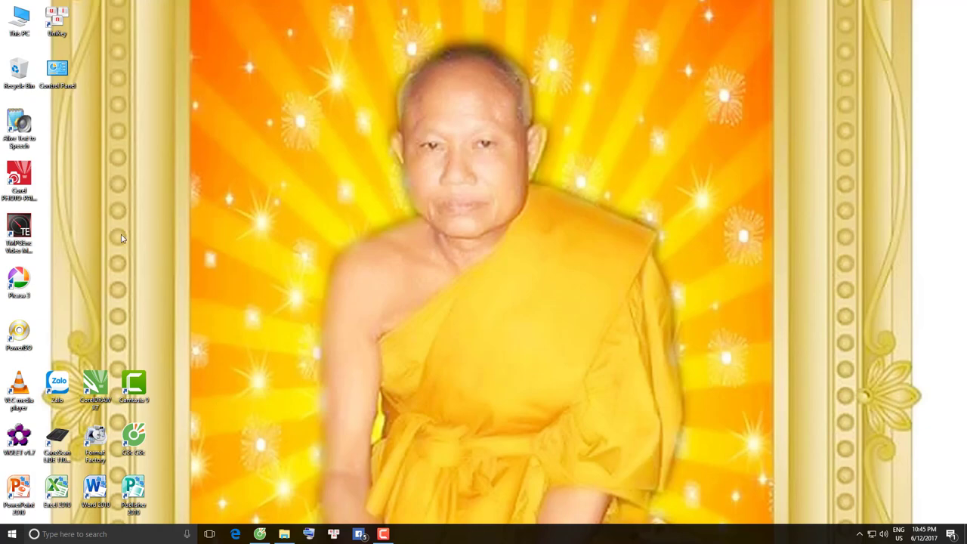
pyautogui.click(284, 534)
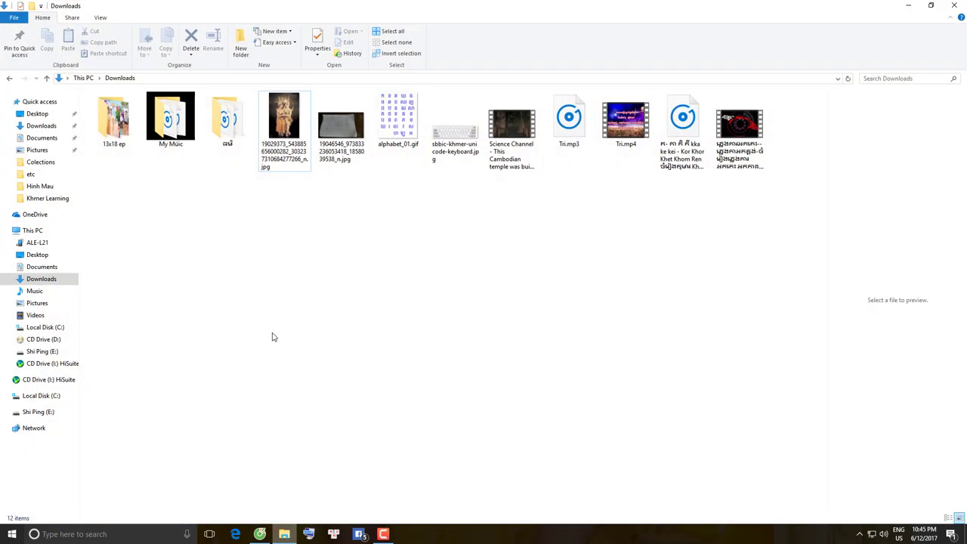
pyautogui.click(59, 351)
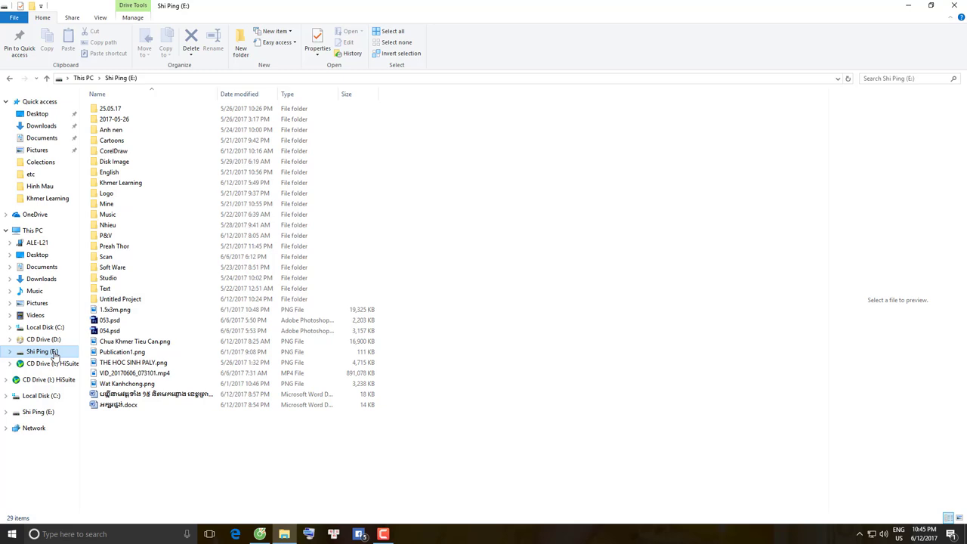
pyautogui.doubleClick(108, 278)
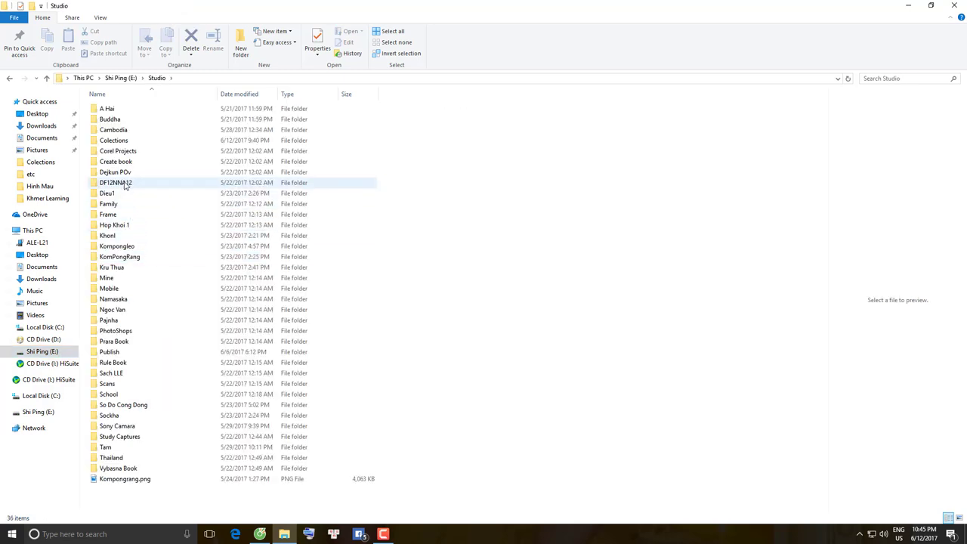
pyautogui.click(47, 78)
pyautogui.doubleClick(112, 267)
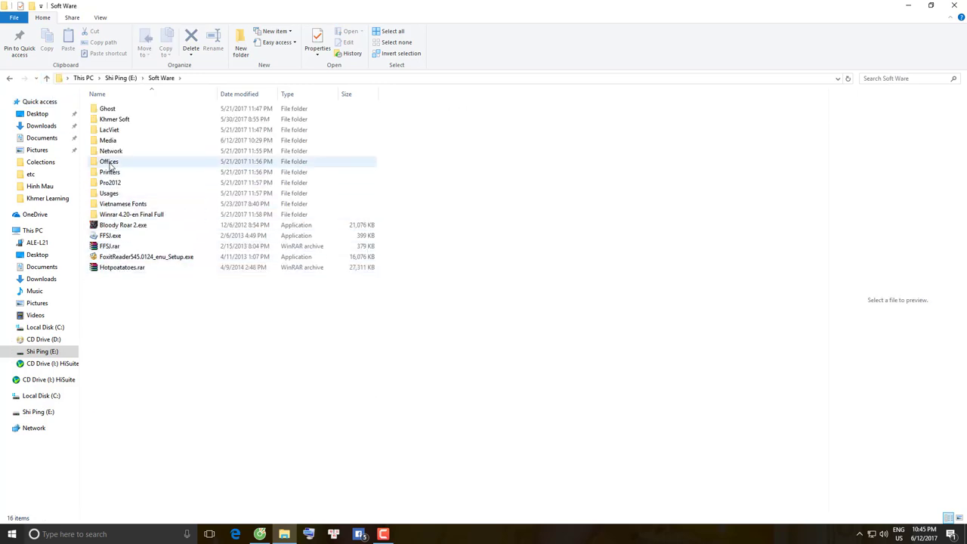
pyautogui.doubleClick(109, 141)
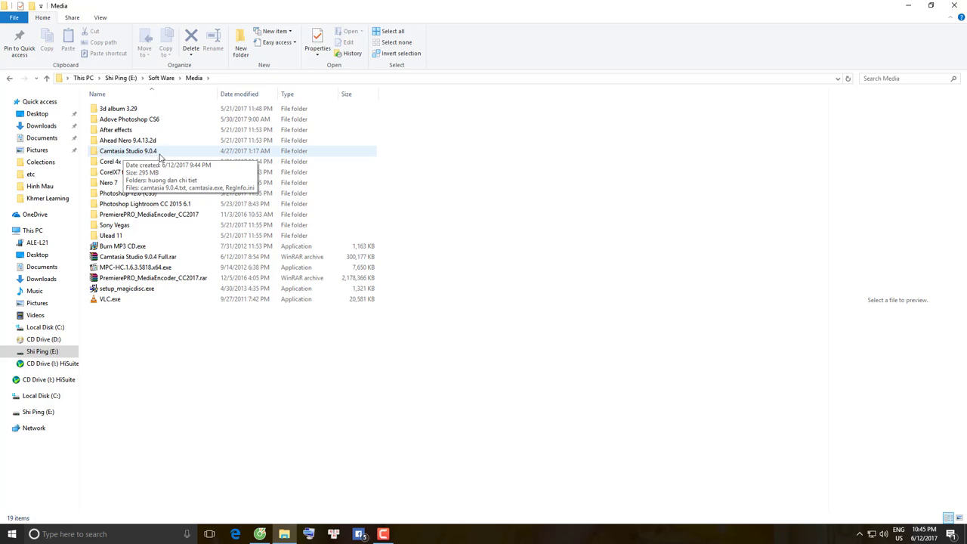
pyautogui.doubleClick(129, 152)
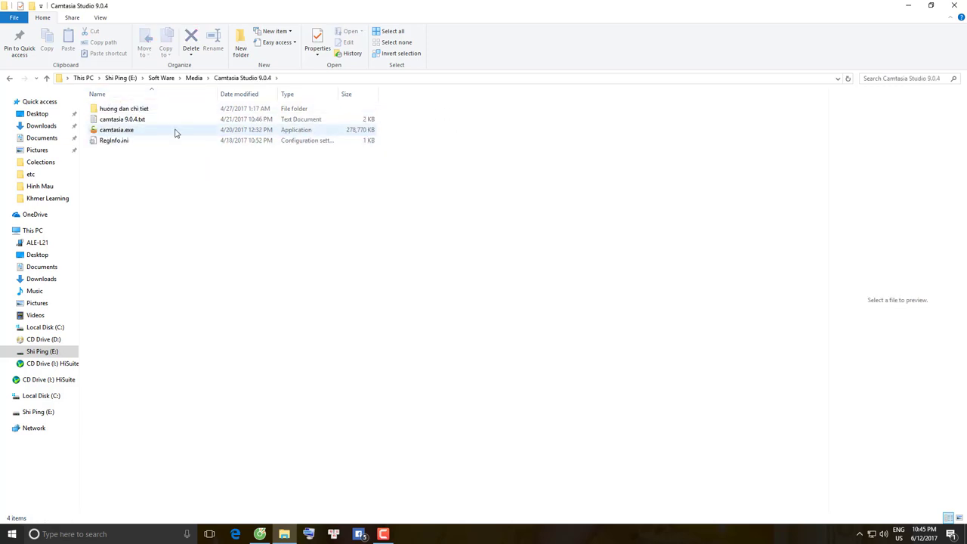
# - Inspect camtasia.exe, camtasia 9.0.4.txt, RegInfo.ini and the contents of the huong dan chi tiet folder
pyautogui.click(113, 132)
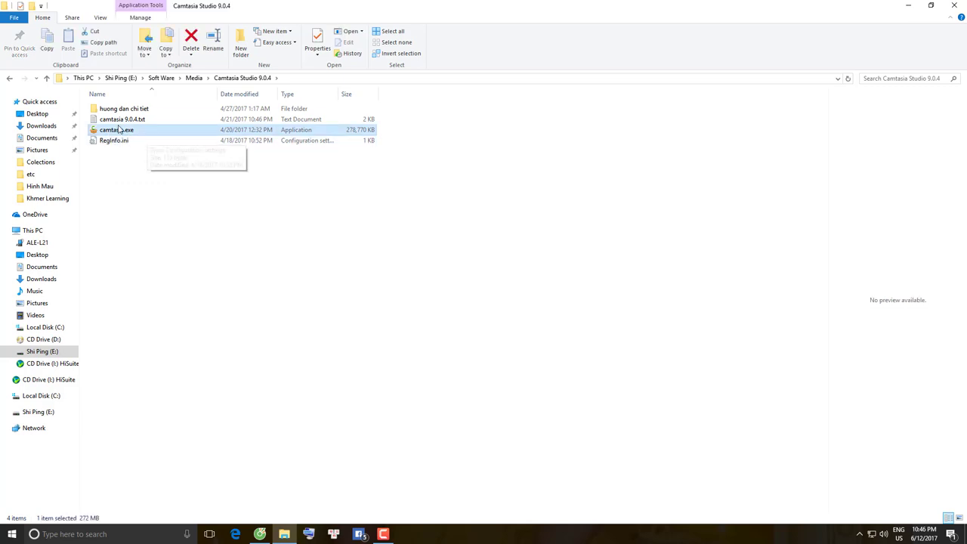
pyautogui.click(113, 123)
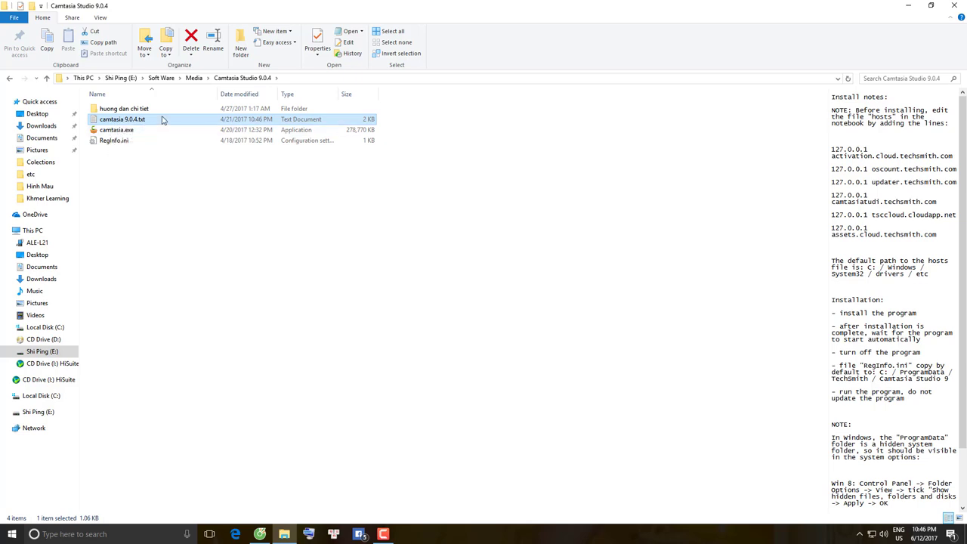
pyautogui.click(117, 144)
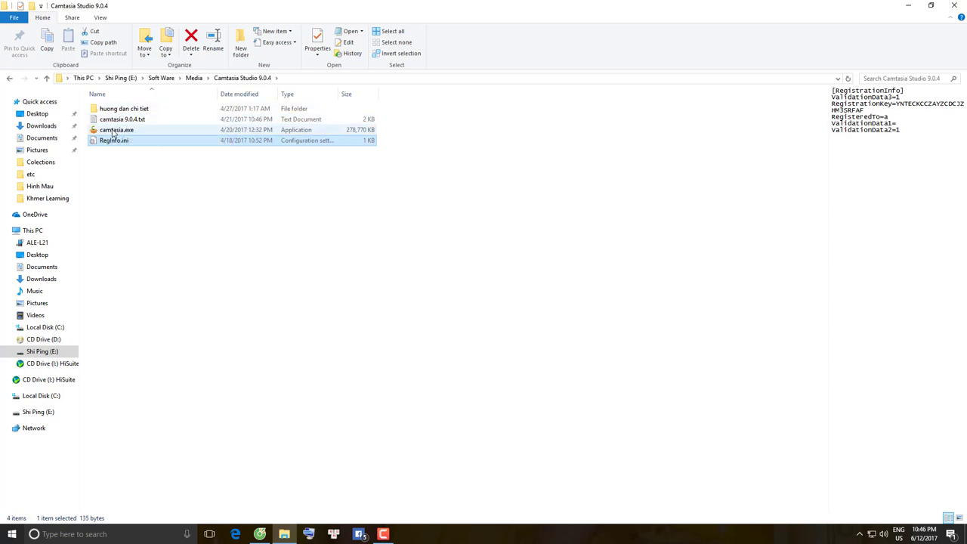
pyautogui.click(126, 110)
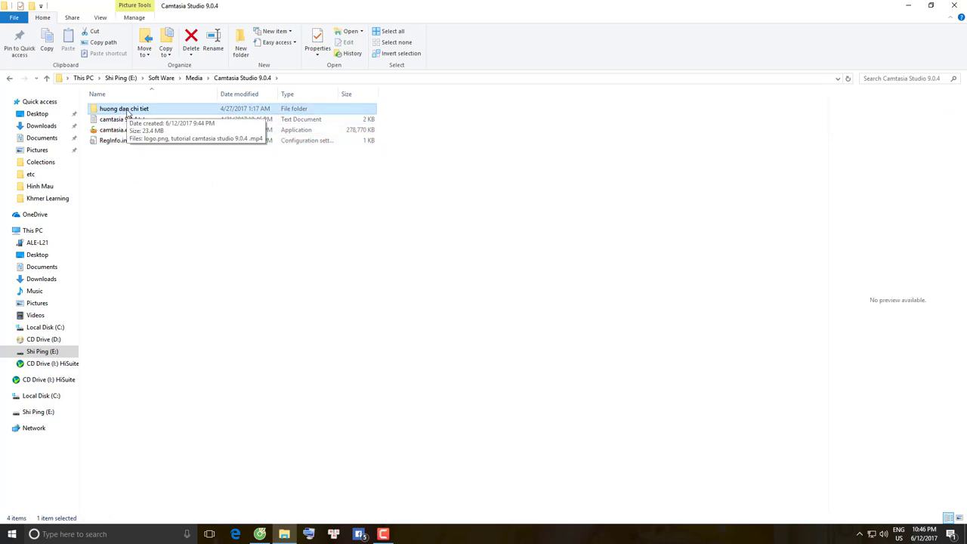
pyautogui.doubleClick(127, 111)
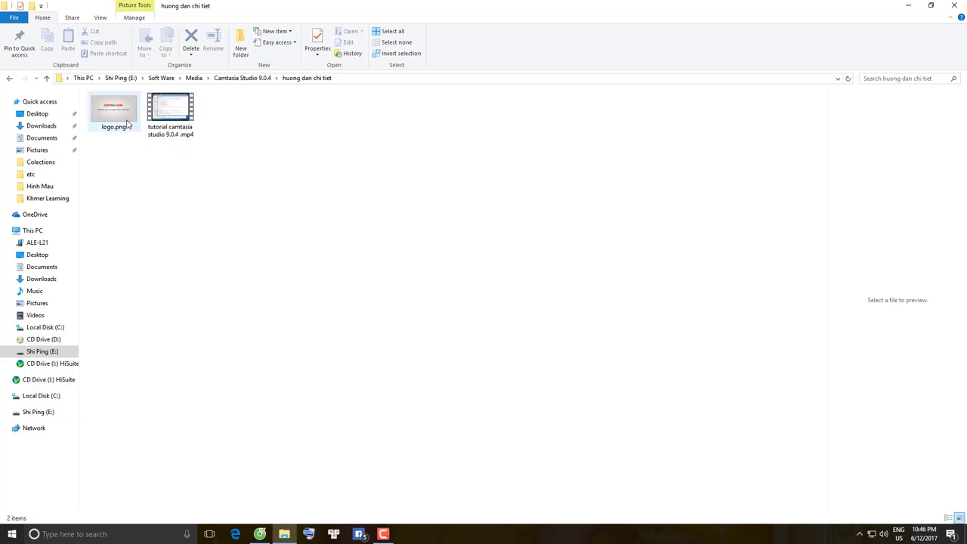
pyautogui.click(47, 79)
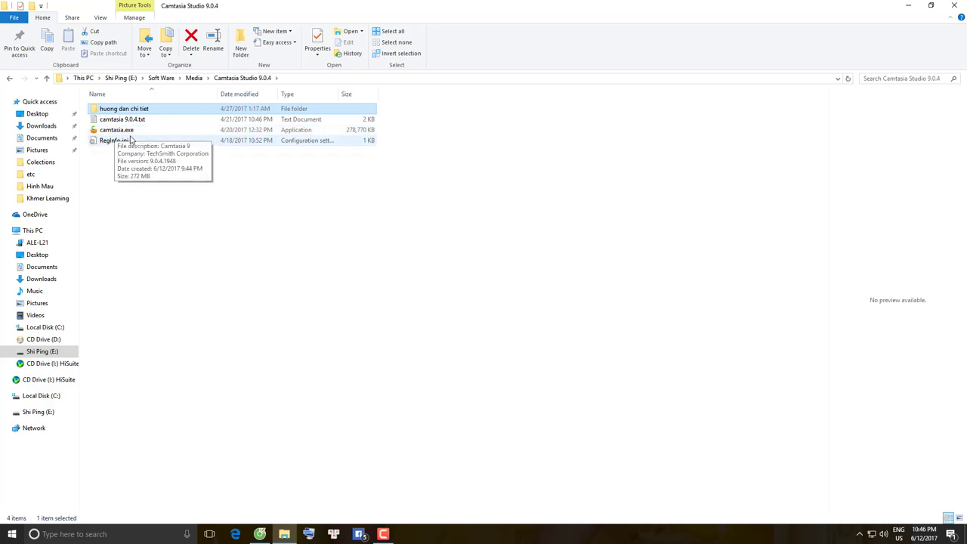
# - Try to run the camtasia.exe installer and exit its setup
pyautogui.doubleClick(112, 133)
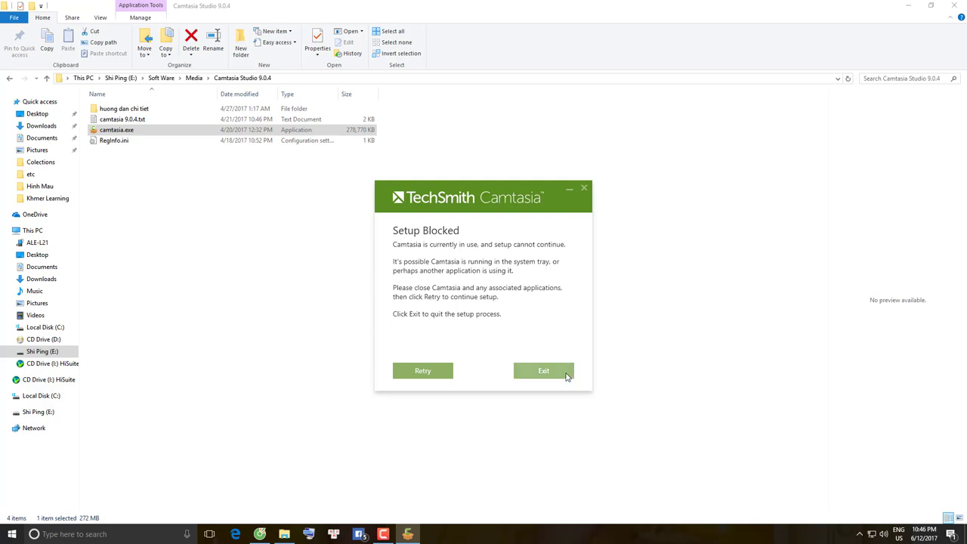
pyautogui.click(563, 375)
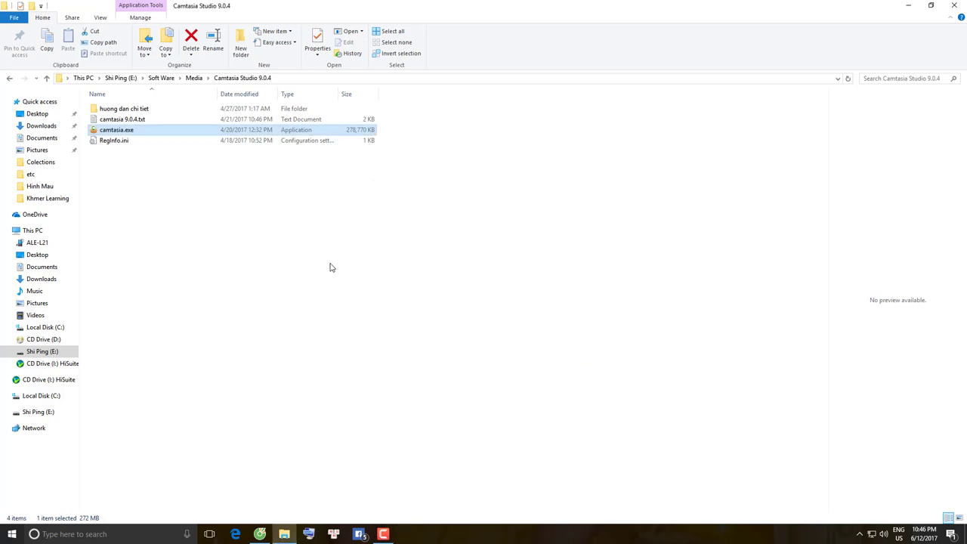
# - Open camtasia 9.0.4.txt and copy its 127.0.0.1 host lines, from activation.cloud.techsmith.com through assets.cloud.techsmith.com
pyautogui.doubleClick(115, 120)
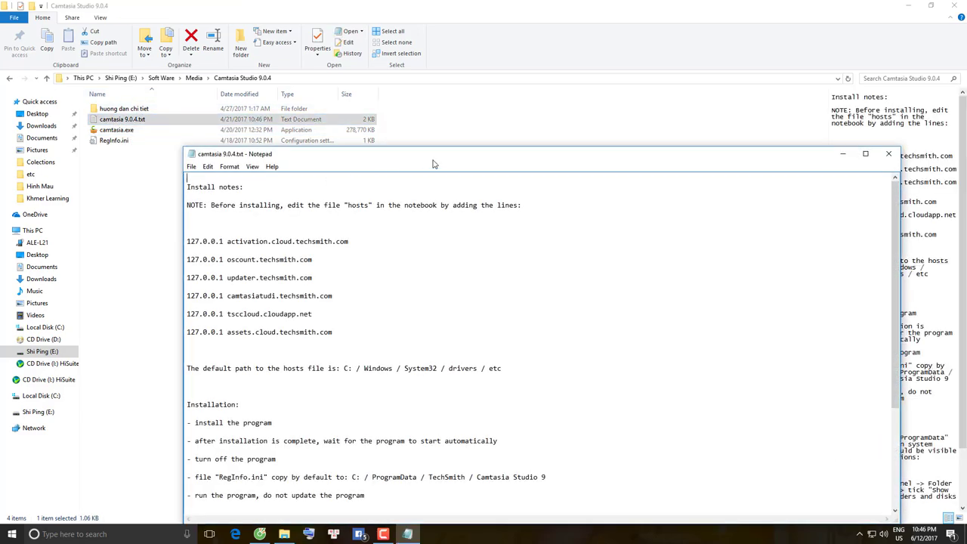
pyautogui.moveTo(434, 164); pyautogui.dragTo(446, 62)
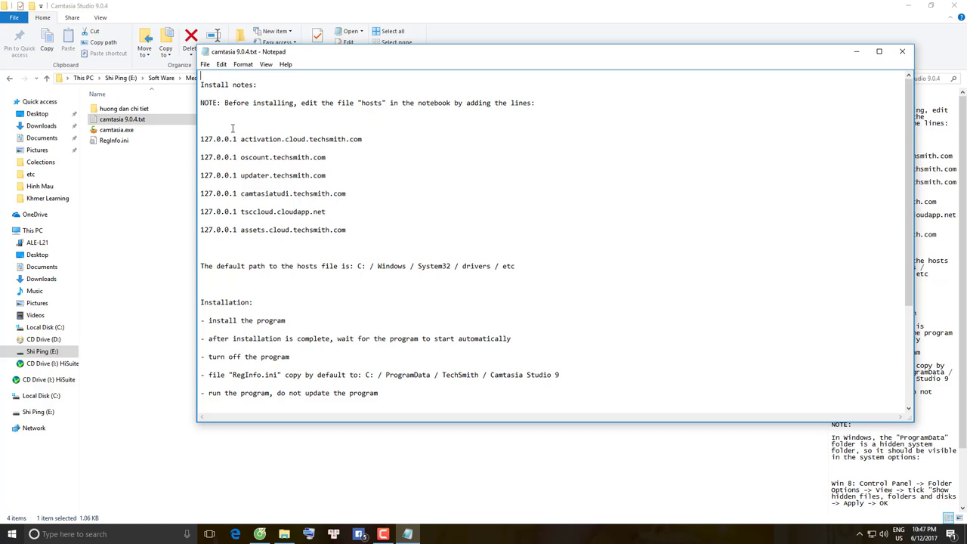
pyautogui.moveTo(201, 138); pyautogui.dragTo(355, 230)
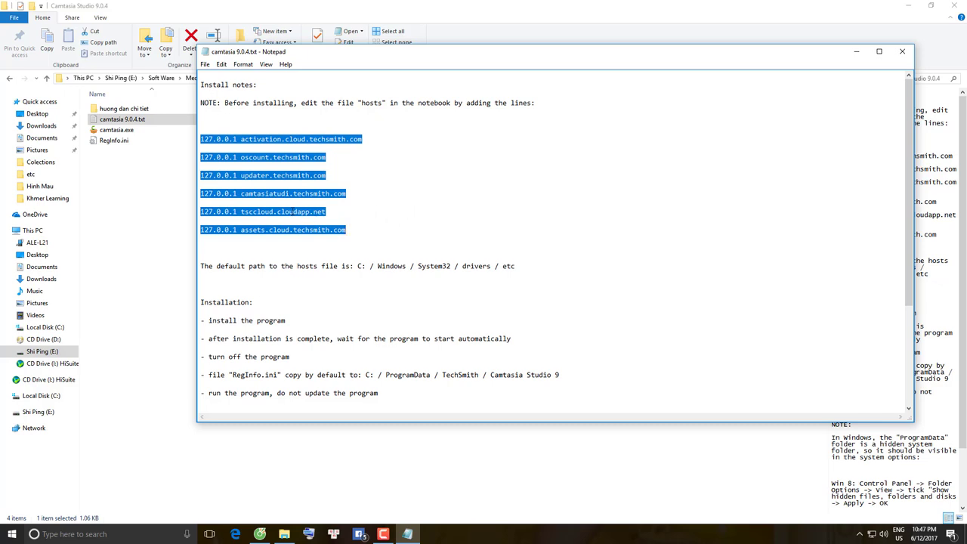
pyautogui.rightClick(292, 212)
pyautogui.click(308, 245)
# - Open hosts.txt from the Windows > System32 > drivers > etc folder on Local Disk (C:)
pyautogui.click(50, 328)
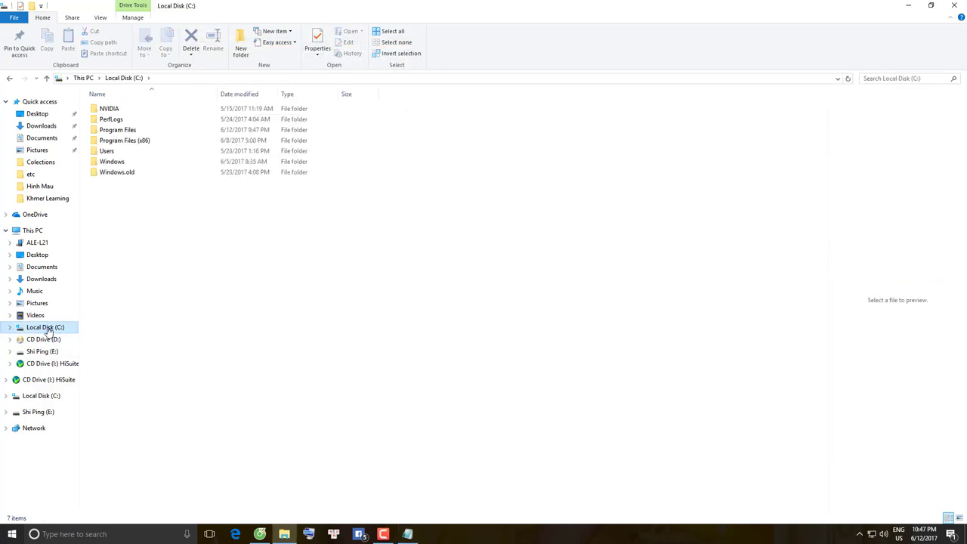
pyautogui.doubleClick(112, 162)
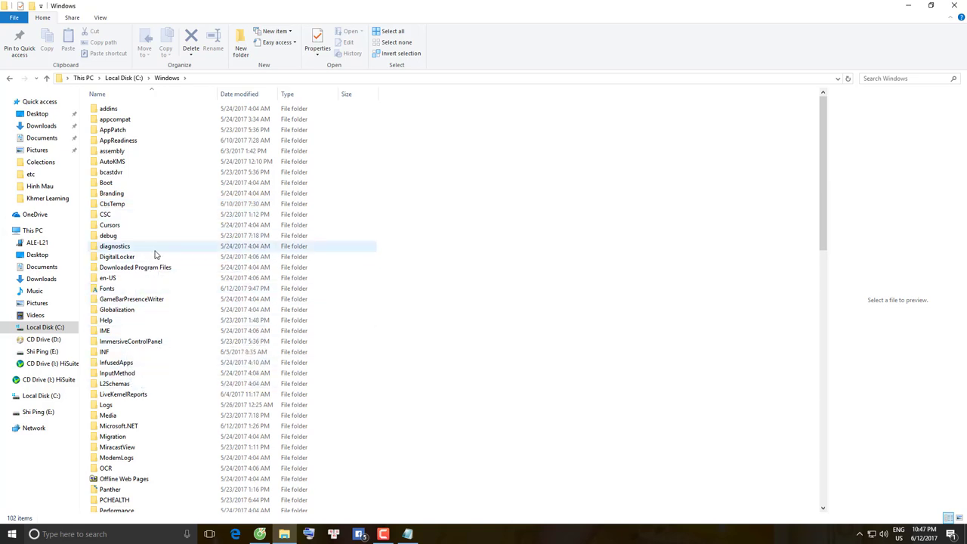
pyautogui.scroll(-15, 147, 275)
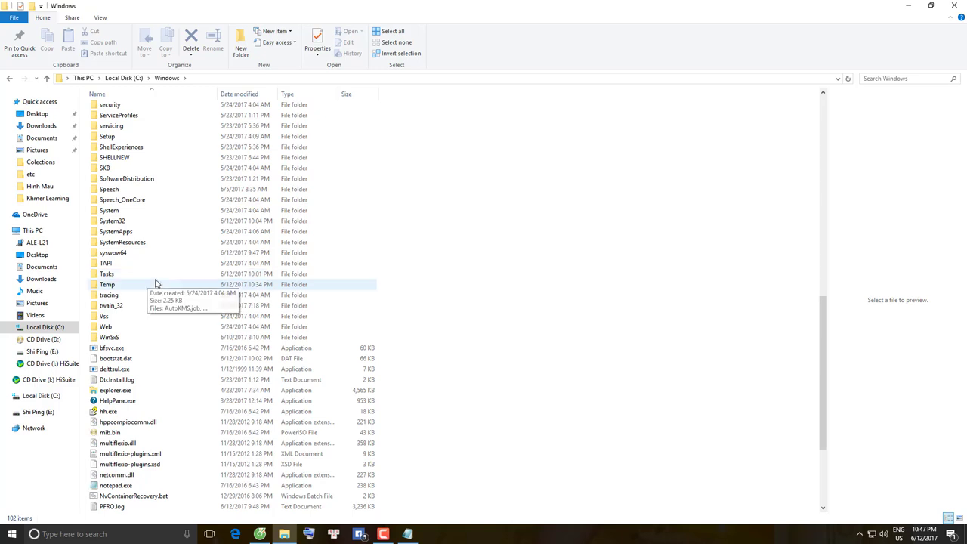
pyautogui.doubleClick(118, 223)
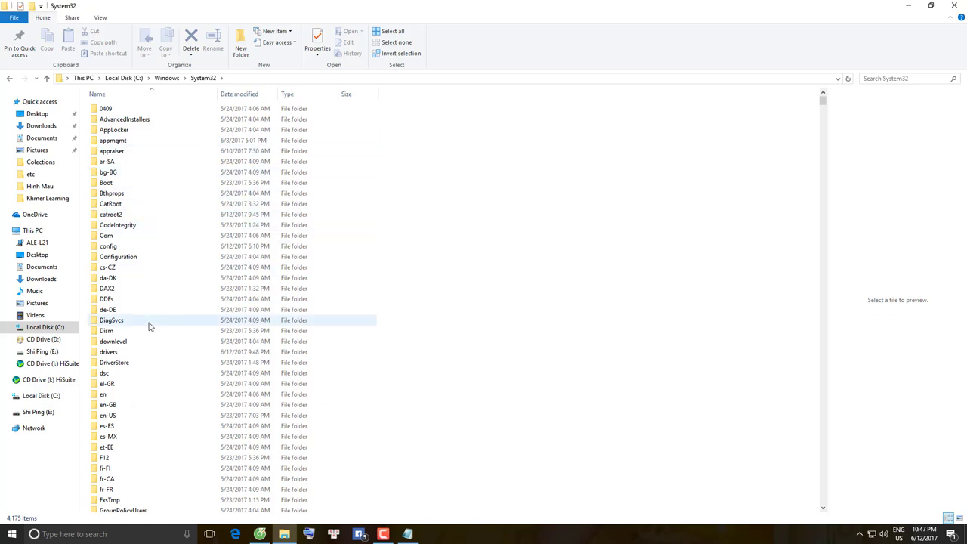
pyautogui.doubleClick(112, 353)
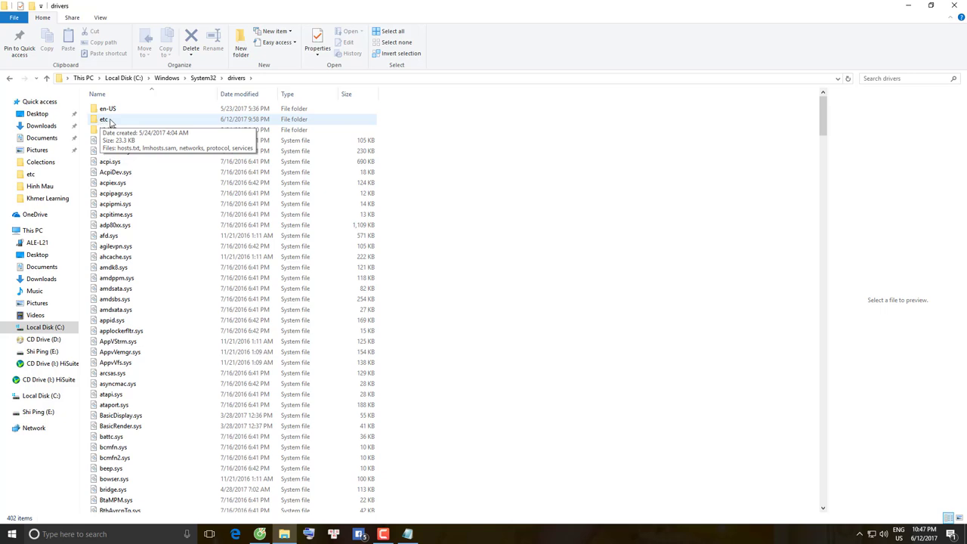
pyautogui.doubleClick(109, 121)
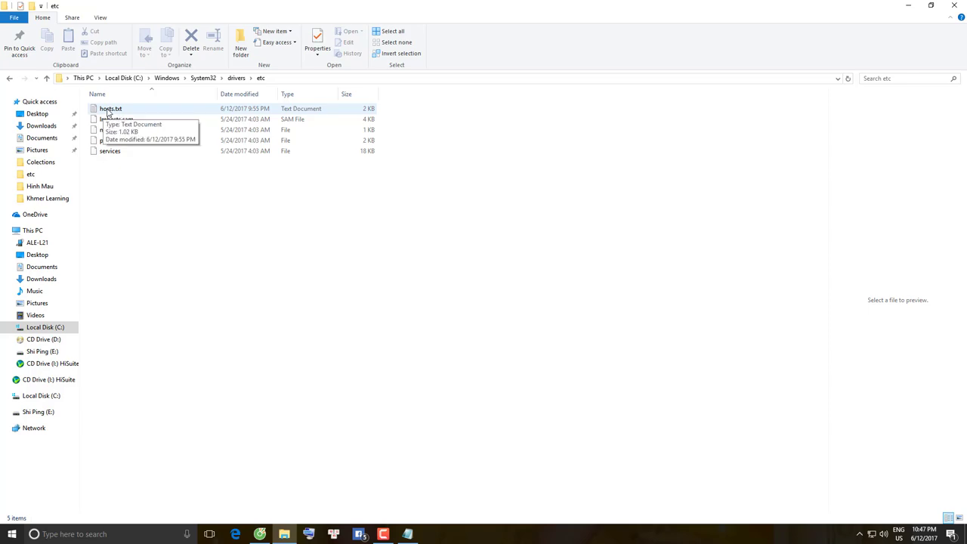
pyautogui.doubleClick(109, 109)
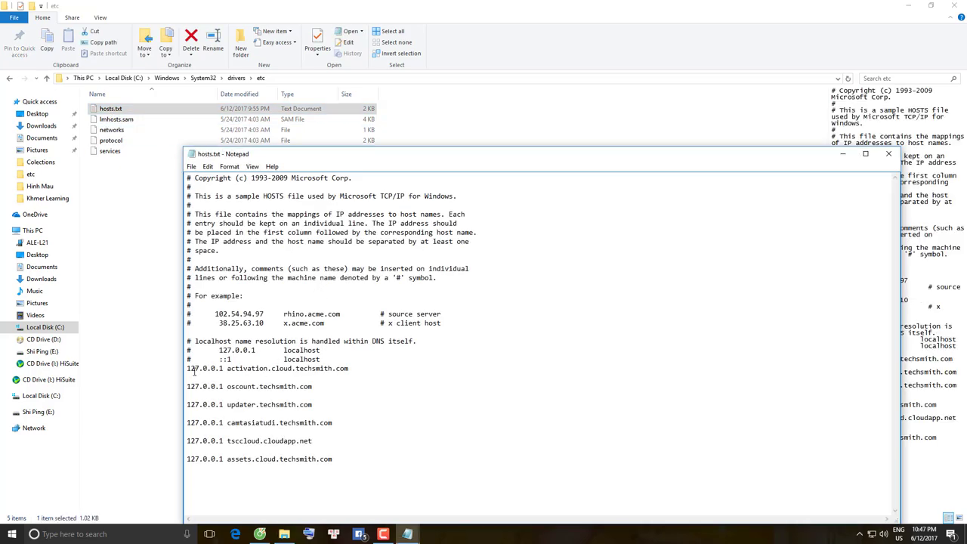
# - Check the 127.0.0.1 TechSmith entries at the end of hosts.txt and close the file
pyautogui.moveTo(187, 369); pyautogui.dragTo(344, 458)
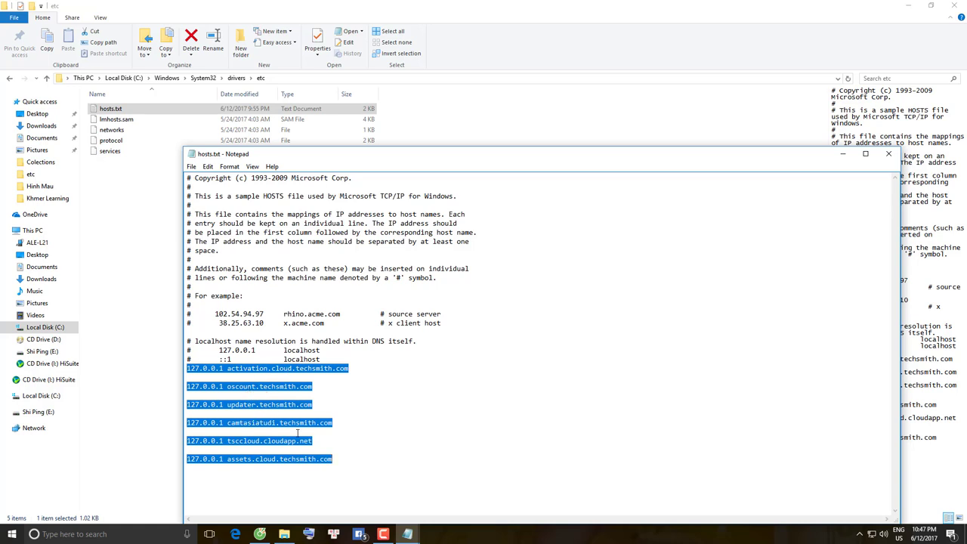
pyautogui.click(191, 166)
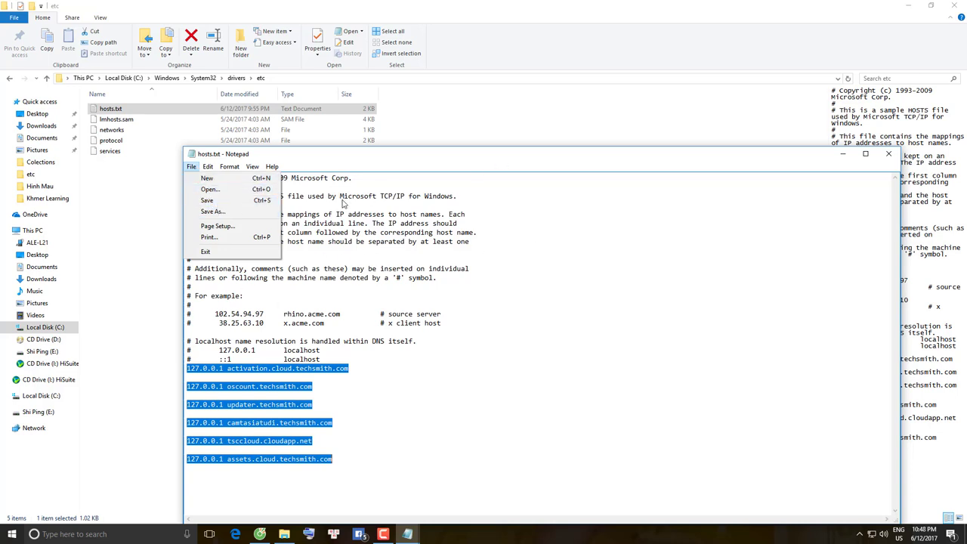
pyautogui.click(888, 155)
pyautogui.click(888, 155)
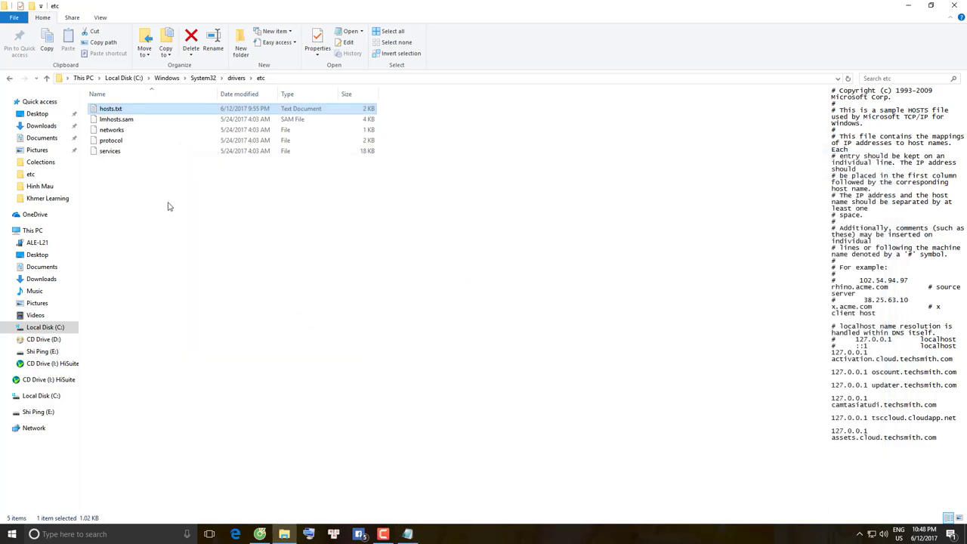
# - Return to the Camtasia Studio 9.0.4 folder on drive Shi Ping (E:)
pyautogui.click(47, 79)
pyautogui.click(10, 80)
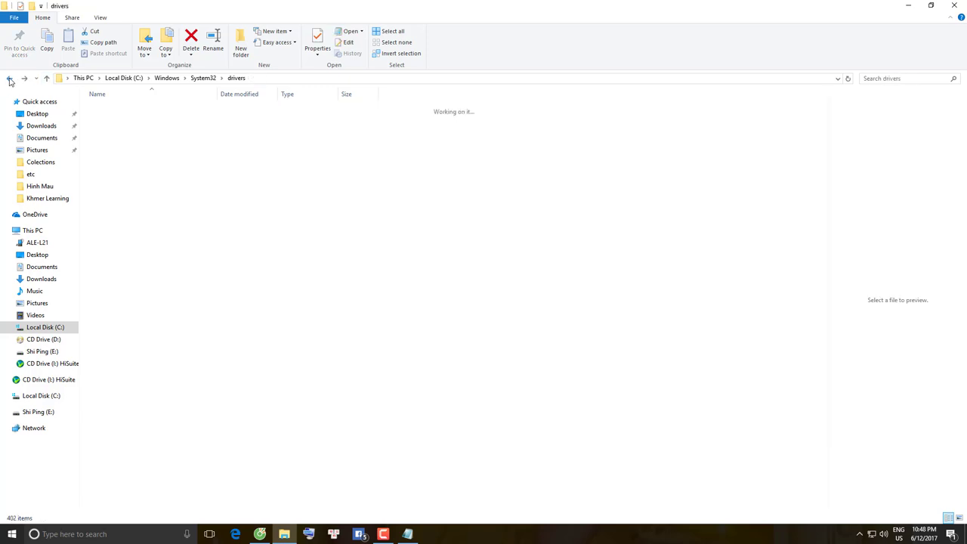
pyautogui.click(10, 80)
pyautogui.click(10, 80)
pyautogui.click(10, 80)
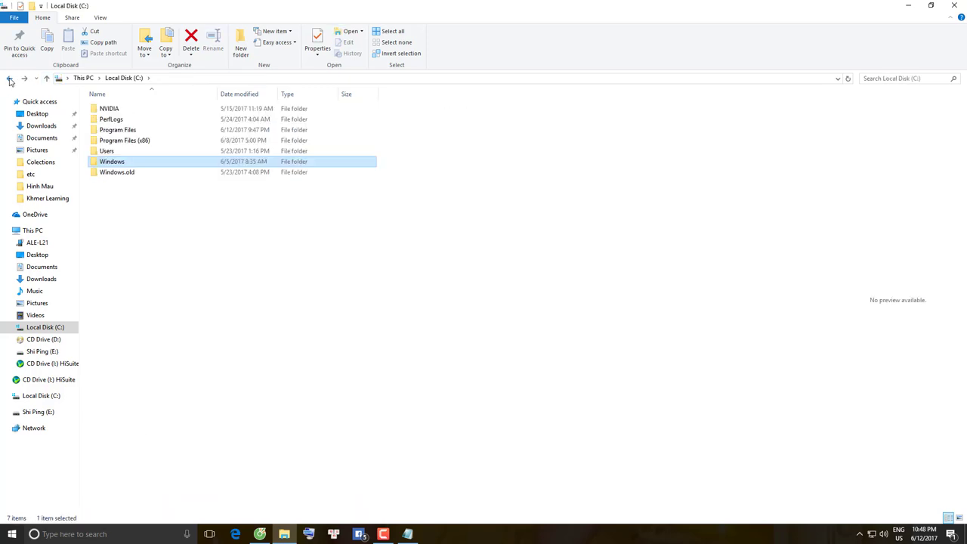
pyautogui.click(10, 80)
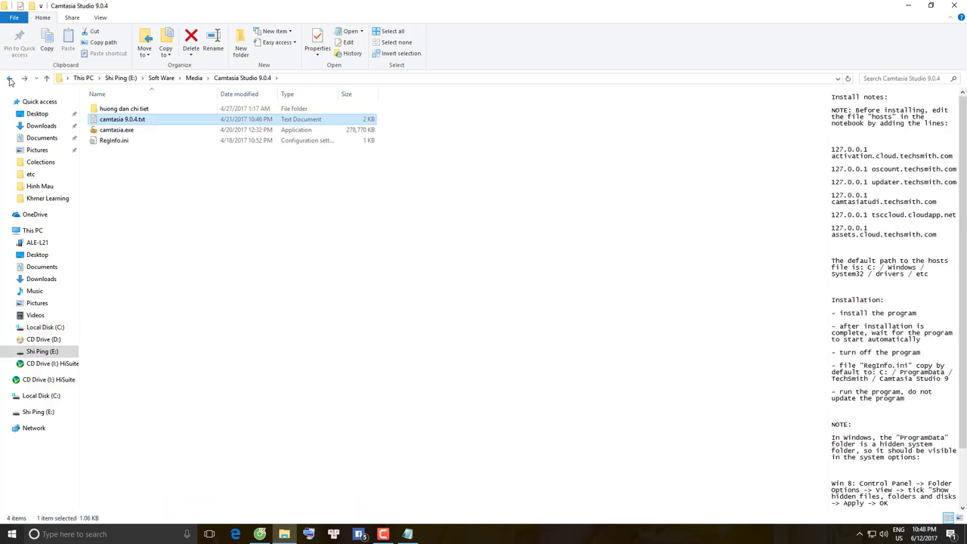
# - Copy RegInfo.ini from the Camtasia Studio 9.0.4 folder and show hidden items on Local Disk (C:)
pyautogui.rightClick(108, 144)
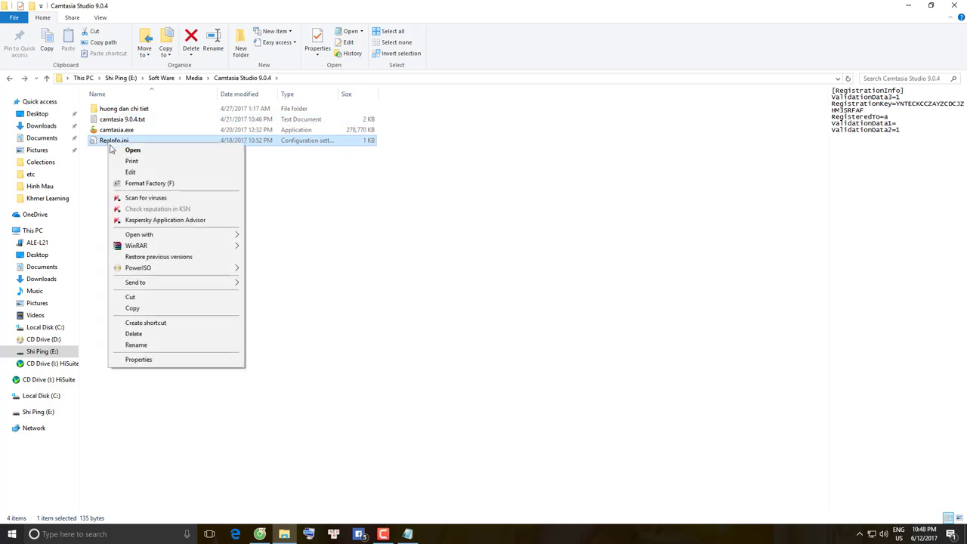
pyautogui.click(132, 308)
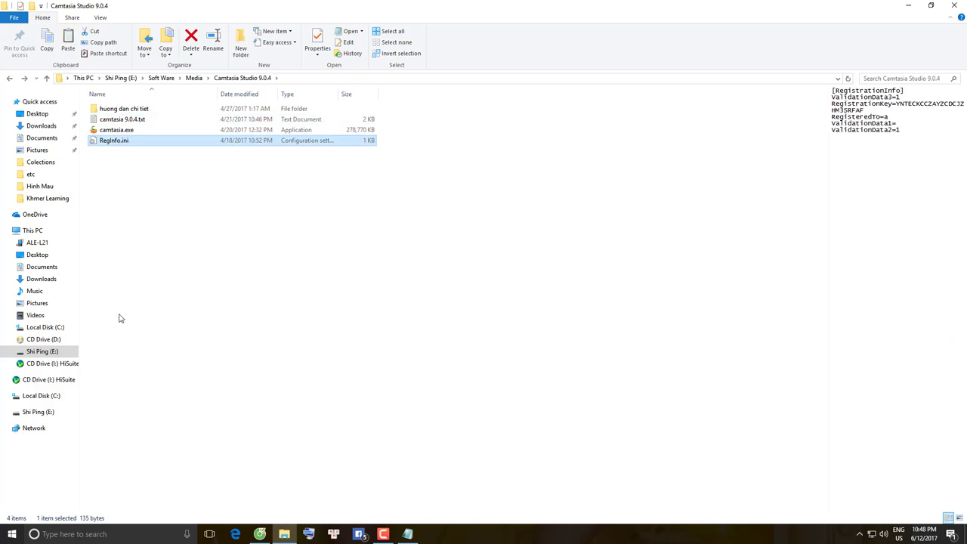
pyautogui.click(45, 328)
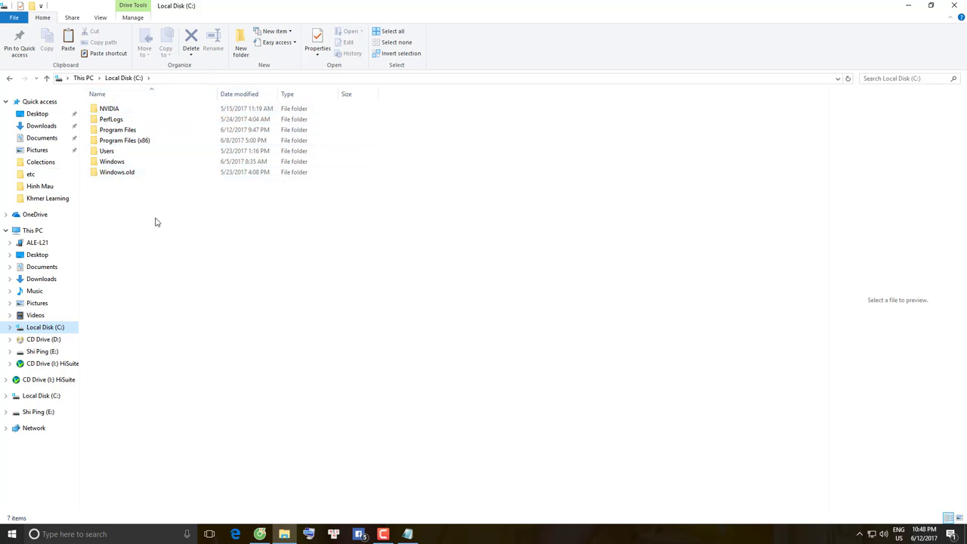
pyautogui.click(99, 19)
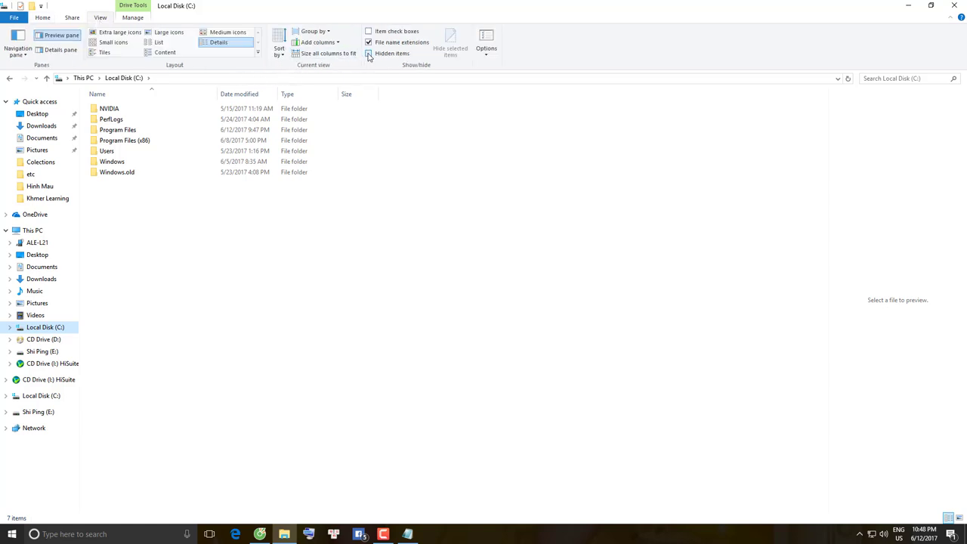
pyautogui.click(368, 53)
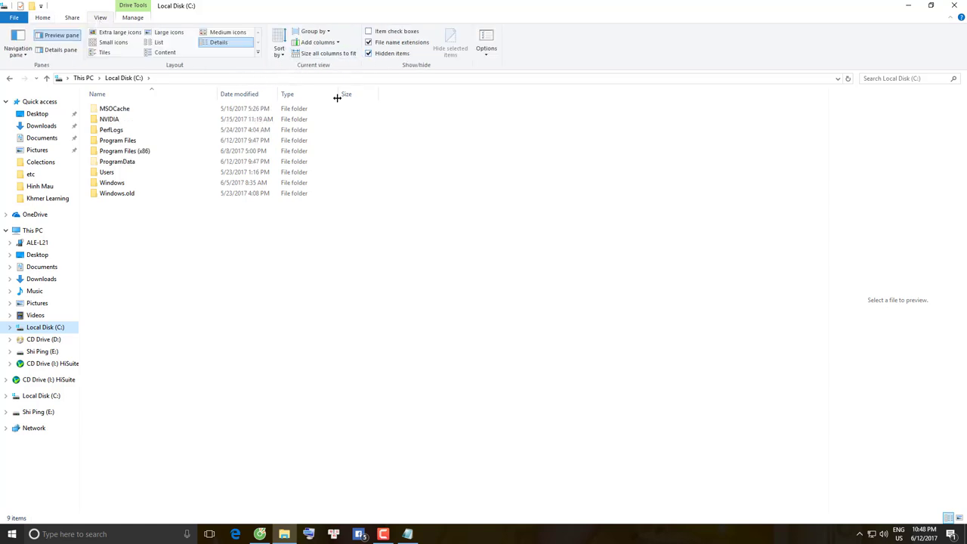
# - Open the ProgramData > TechSmith > Camtasia Studio 9 folder and check that it contains RegInfo.ini
pyautogui.doubleClick(113, 162)
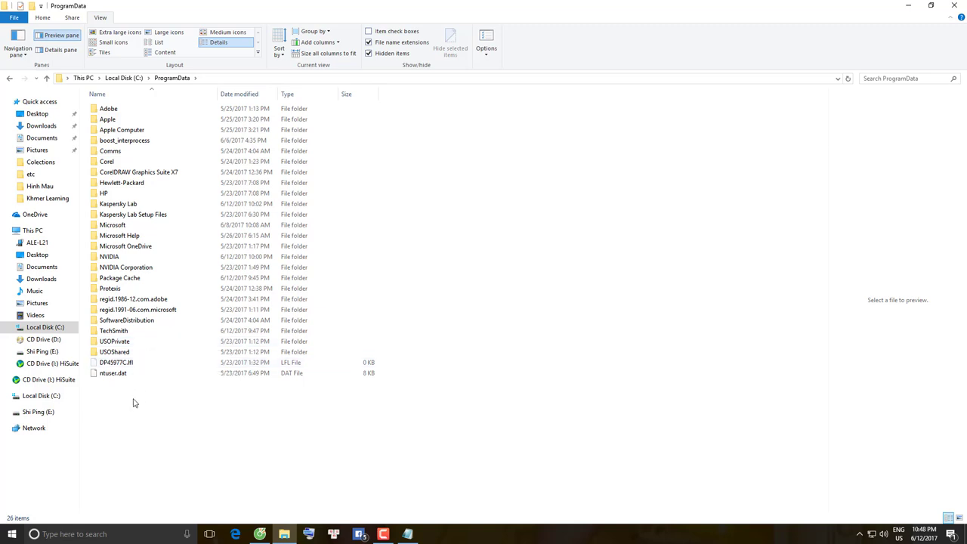
pyautogui.doubleClick(113, 331)
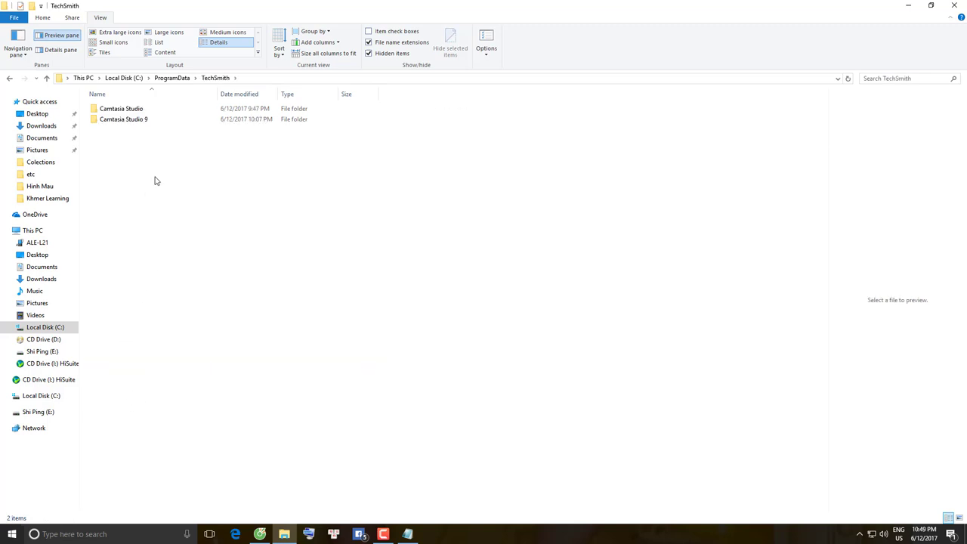
pyautogui.click(138, 122)
pyautogui.doubleClick(137, 123)
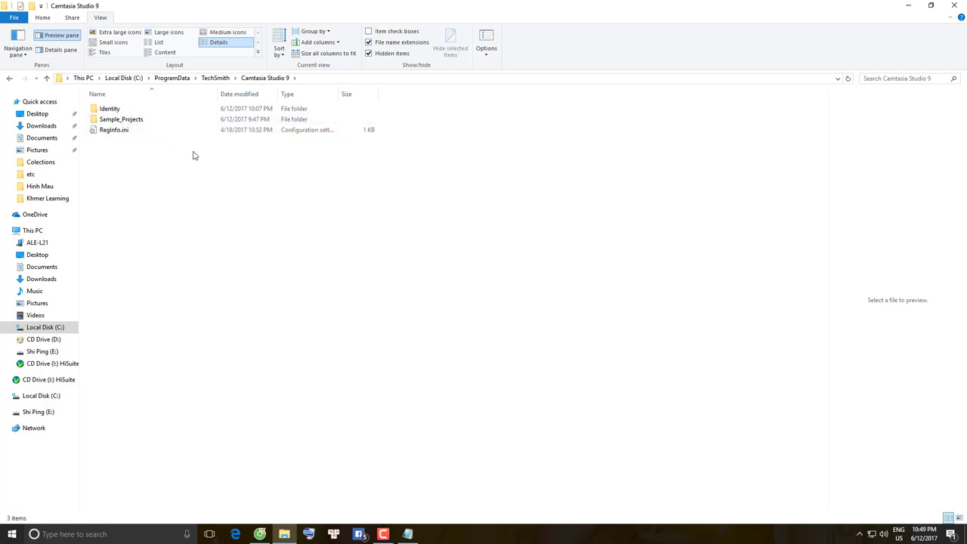
# - Close the folder window and the install notes, then launch Camtasia 9 with a new project
pyautogui.click(956, 6)
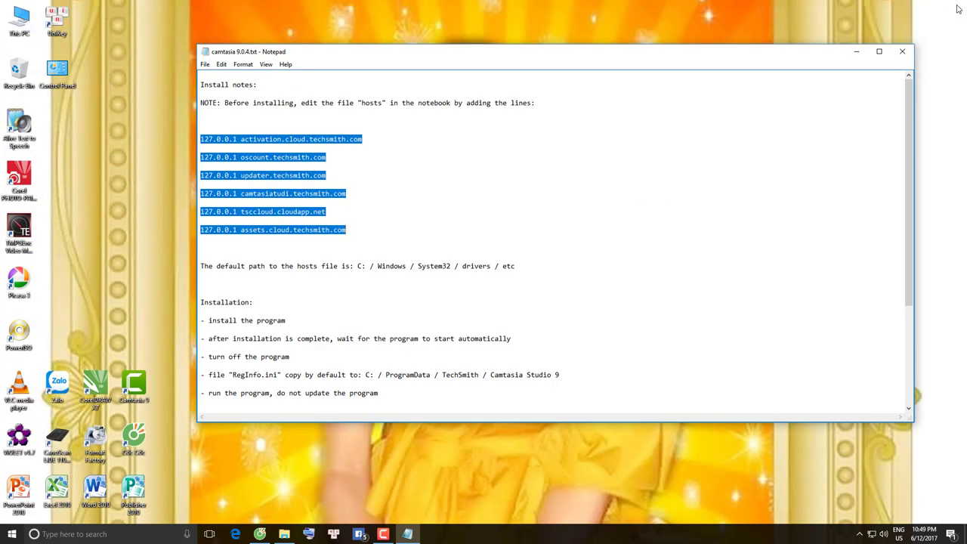
pyautogui.click(901, 51)
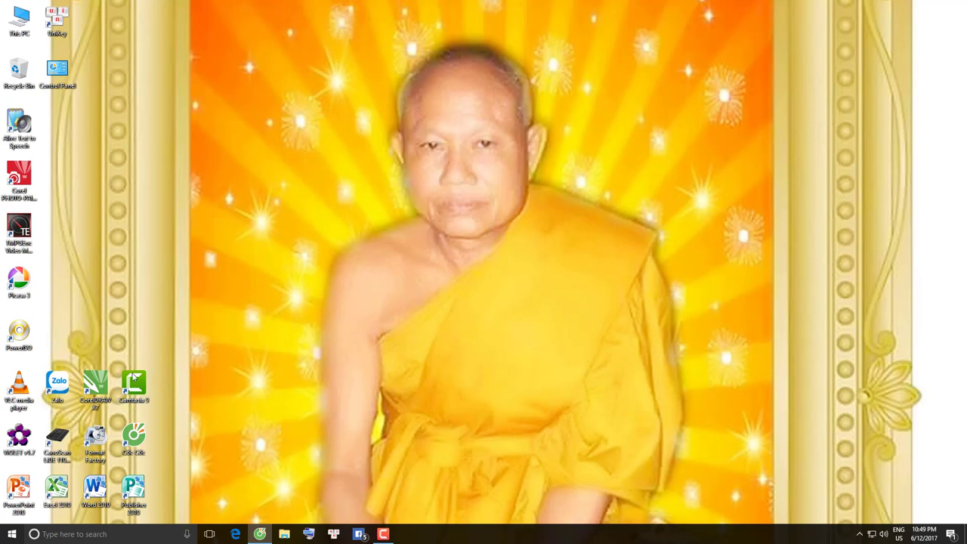
pyautogui.click(133, 379)
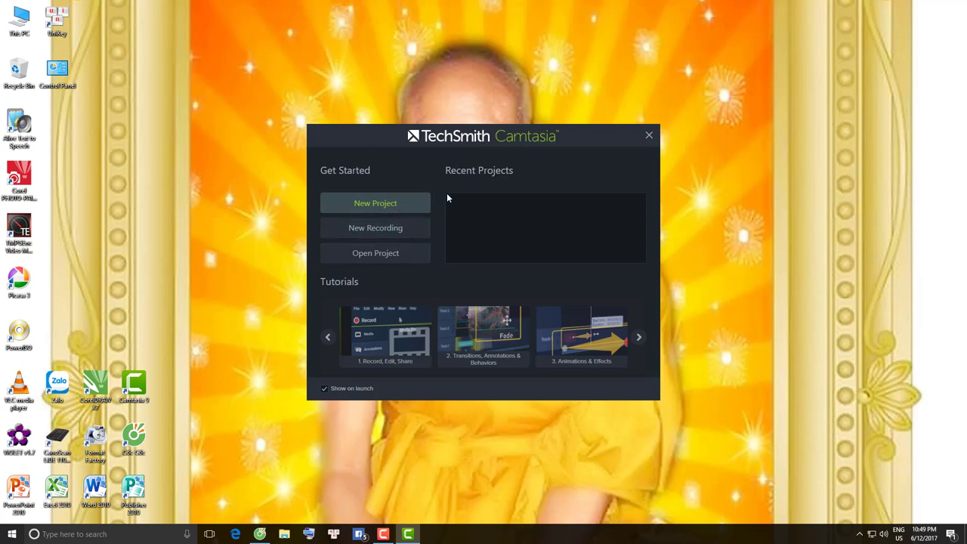
pyautogui.click(390, 204)
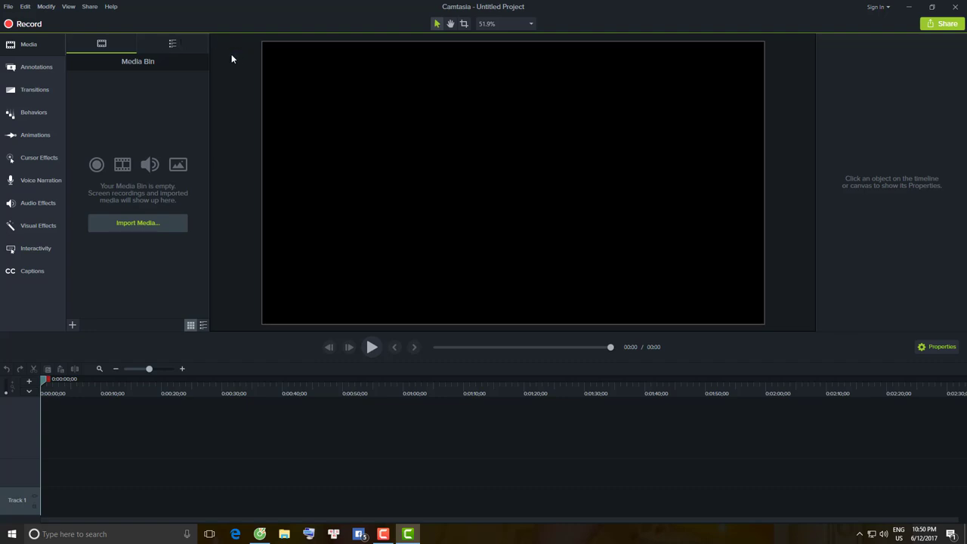
# - Check the version and license details in the About Camtasia information and close it
pyautogui.click(111, 7)
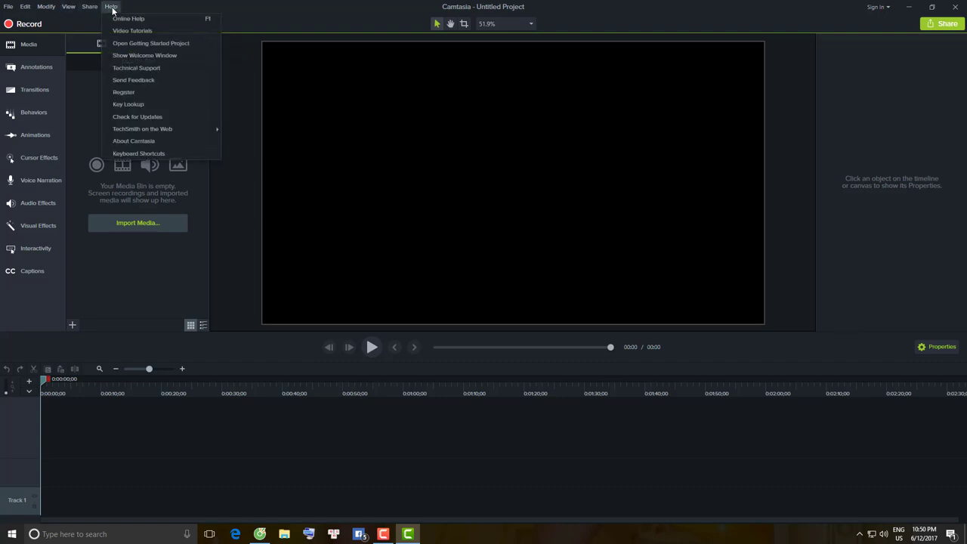
pyautogui.click(143, 142)
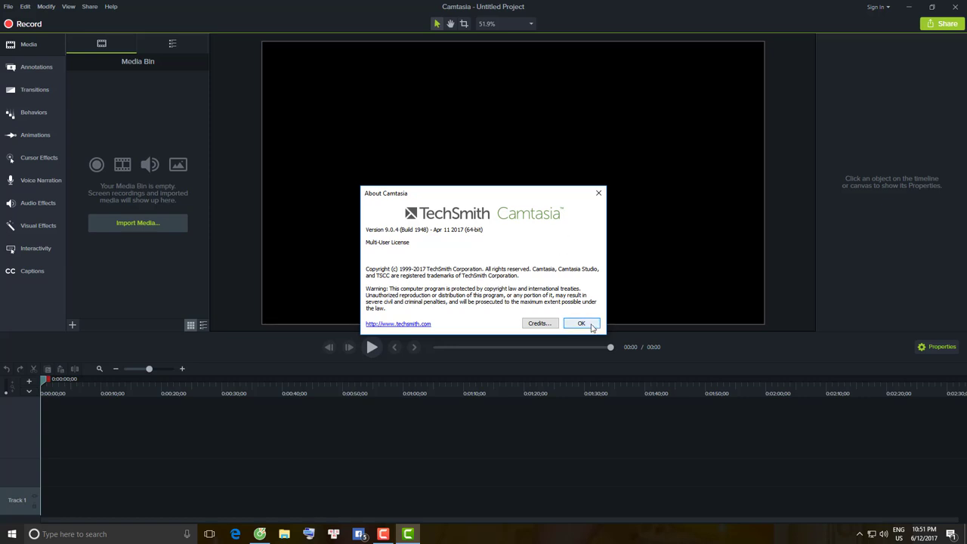
pyautogui.click(598, 193)
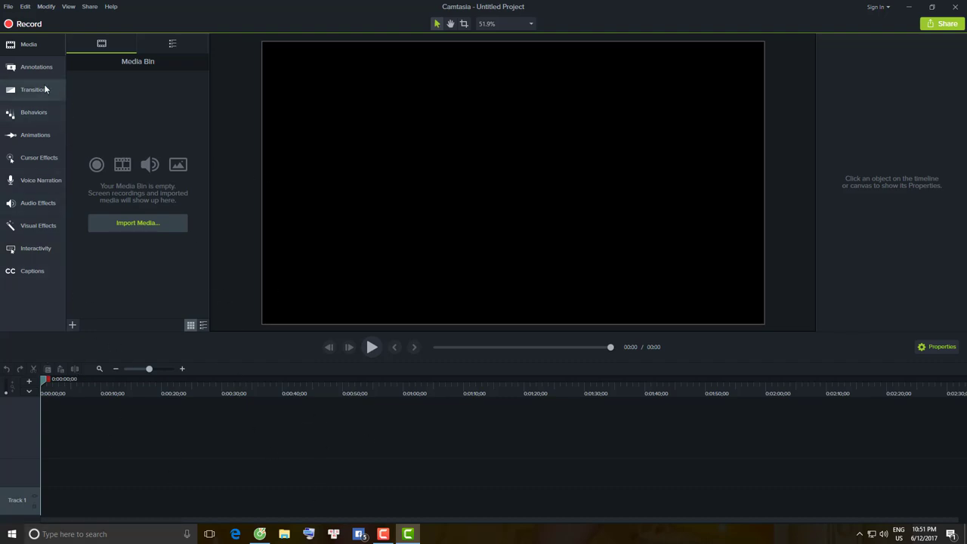
# - Import Chua Khmer Tieu Can.png from Shi Ping (E:) and place it at the start of Track 2, about 1:16 long
pyautogui.click(35, 47)
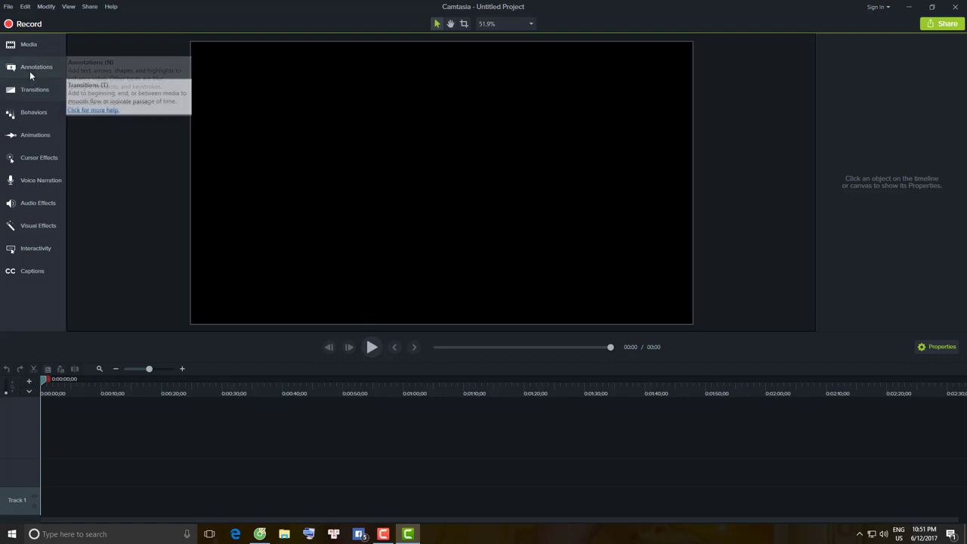
pyautogui.click(26, 45)
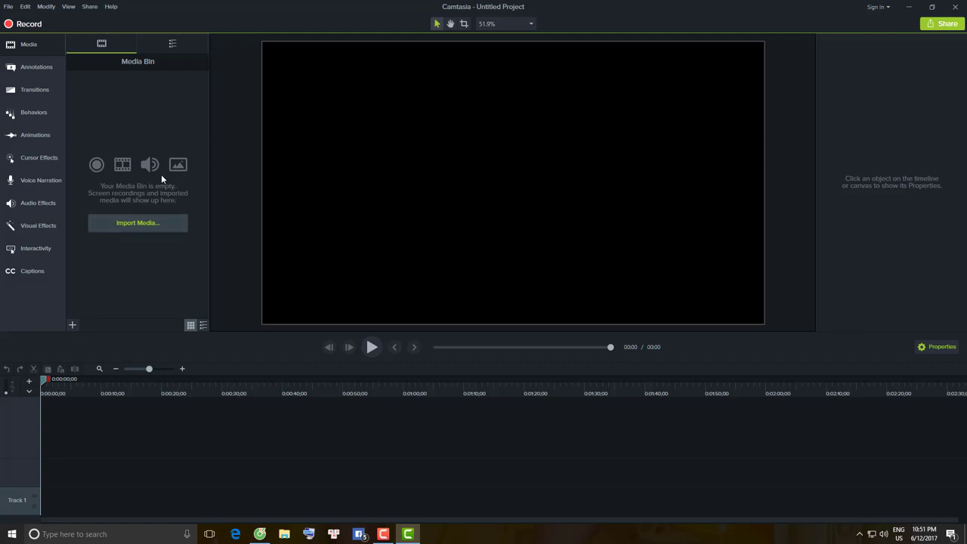
pyautogui.click(138, 223)
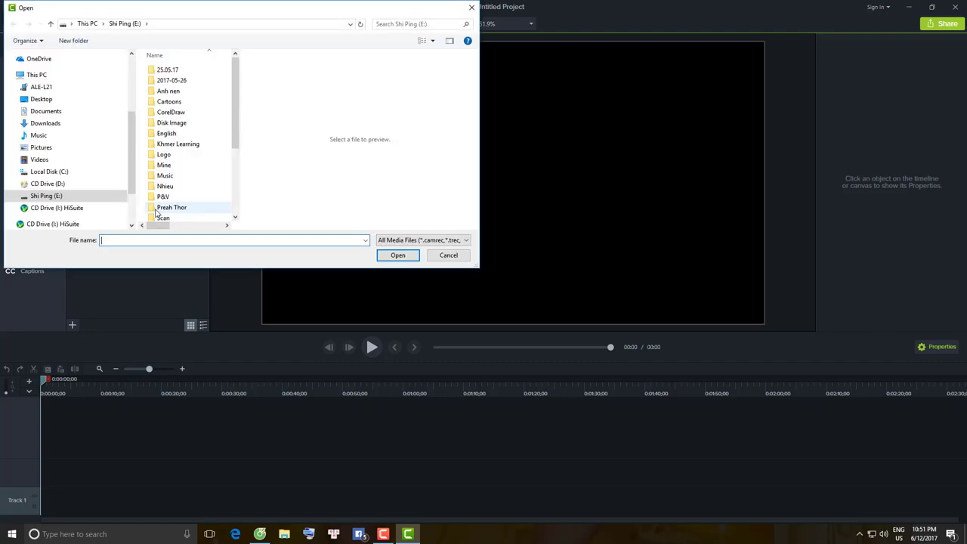
pyautogui.moveTo(234, 115); pyautogui.dragTo(235, 177)
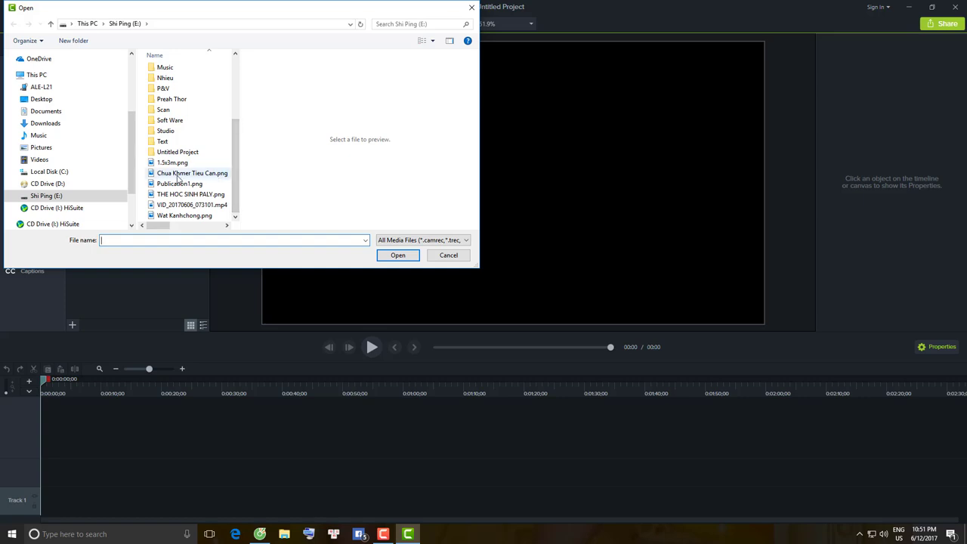
pyautogui.doubleClick(182, 173)
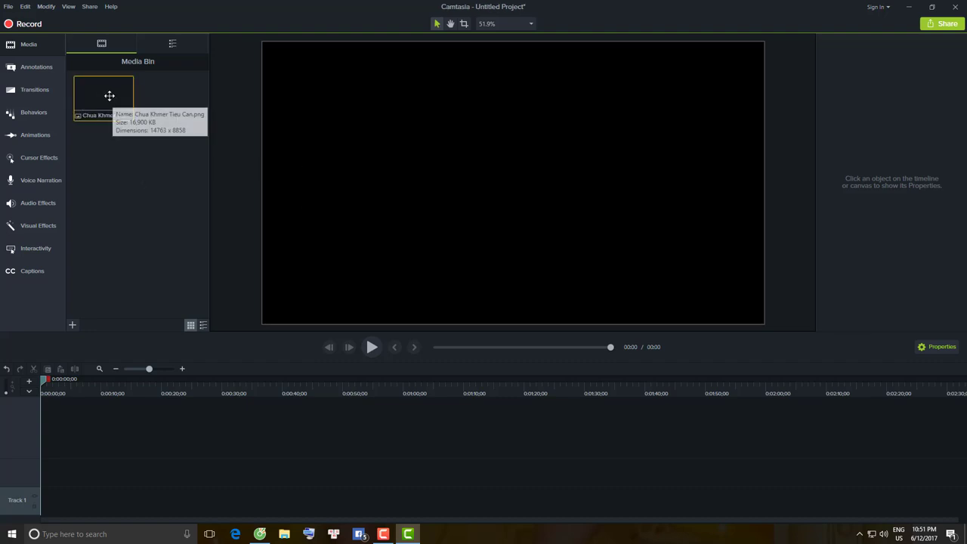
pyautogui.moveTo(101, 95); pyautogui.dragTo(503, 472)
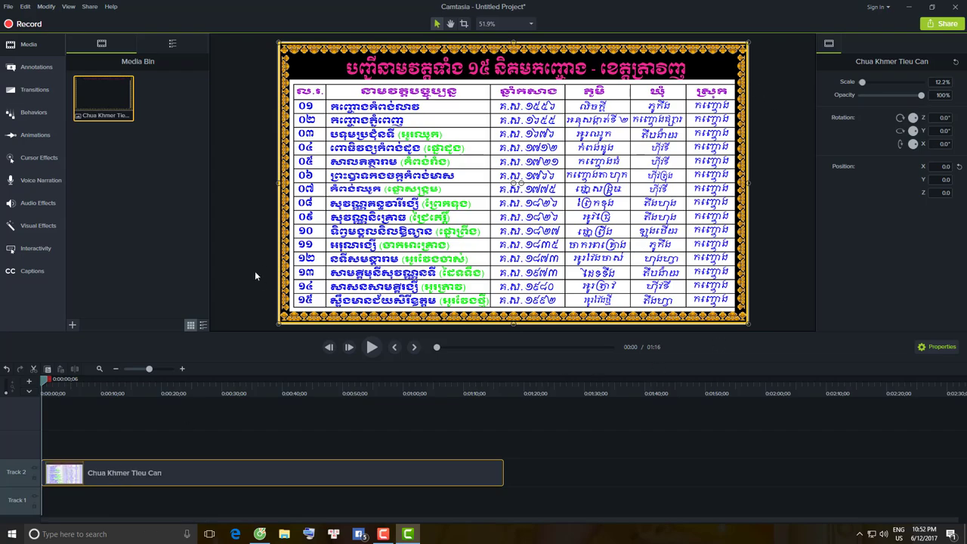
# - Import Tri.mp3 from the Downloads folder and place it at the start of Track 1
pyautogui.click(151, 253)
pyautogui.rightClick(104, 240)
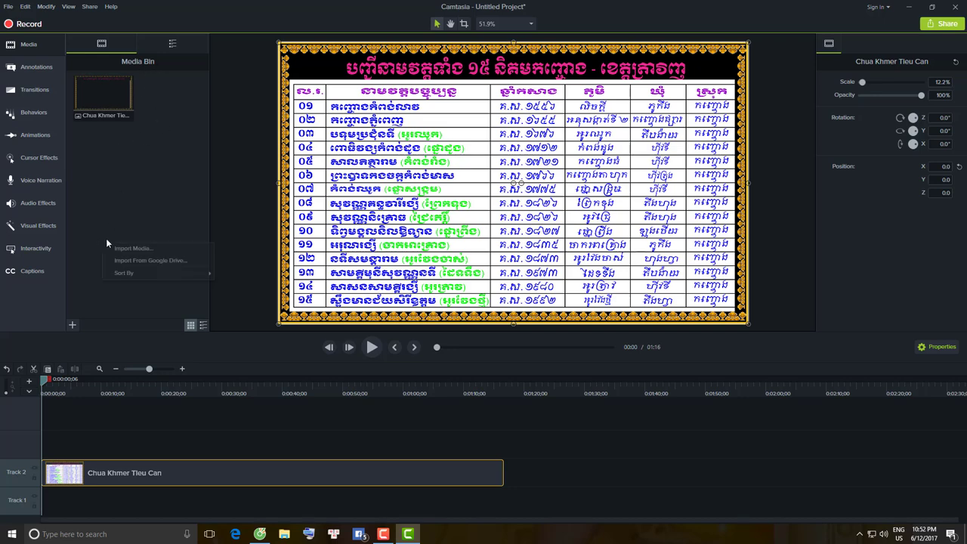
pyautogui.click(135, 252)
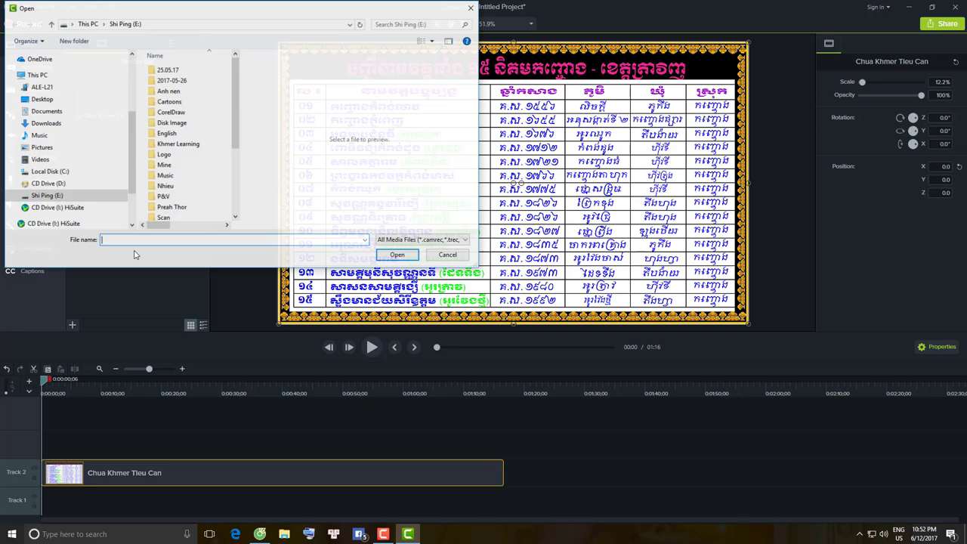
pyautogui.moveTo(235, 133); pyautogui.dragTo(239, 205)
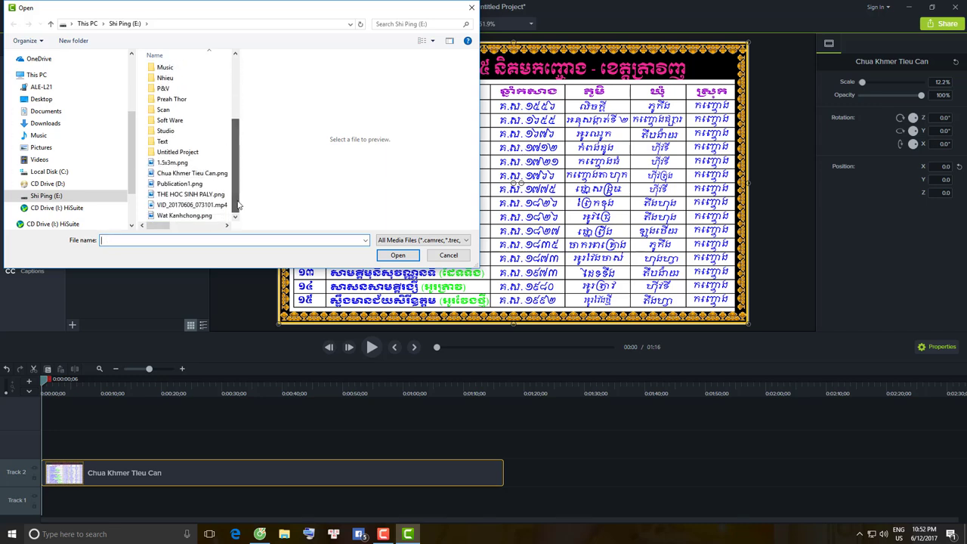
pyautogui.click(47, 124)
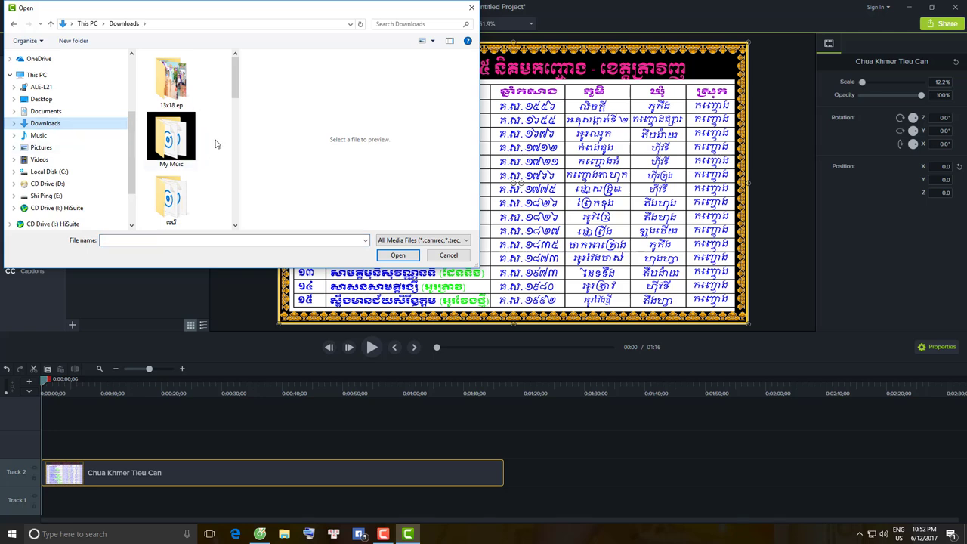
pyautogui.moveTo(235, 92); pyautogui.dragTo(237, 176)
pyautogui.doubleClick(170, 166)
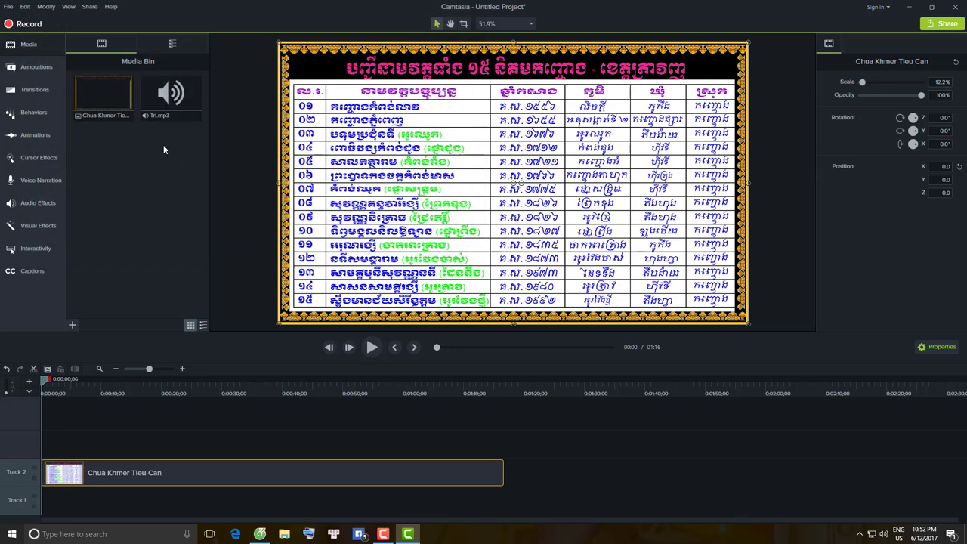
pyautogui.moveTo(171, 95); pyautogui.dragTo(43, 497)
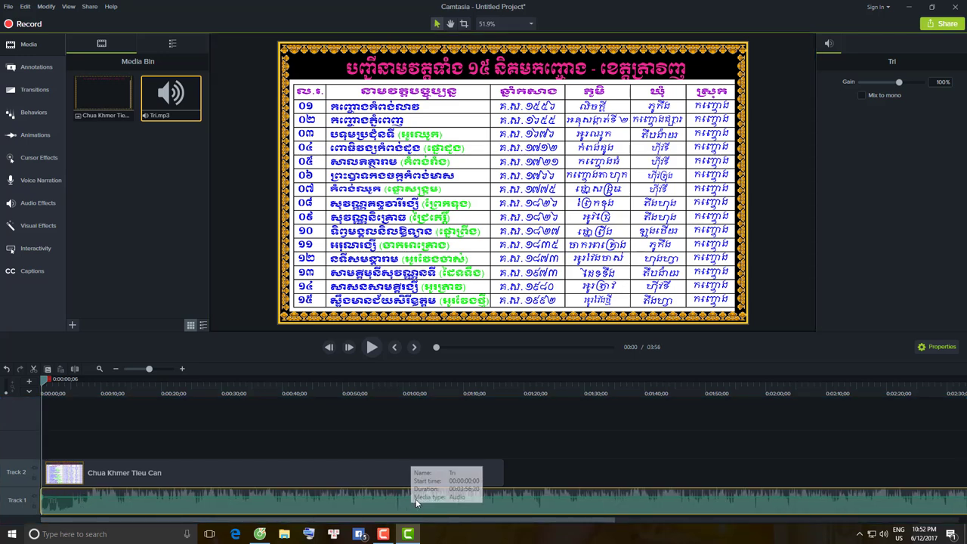
# - Extend the Chua Khmer Tieu Can image clip on Track 2 to end together with the Tri audio clip
pyautogui.moveTo(149, 370); pyautogui.dragTo(126, 370)
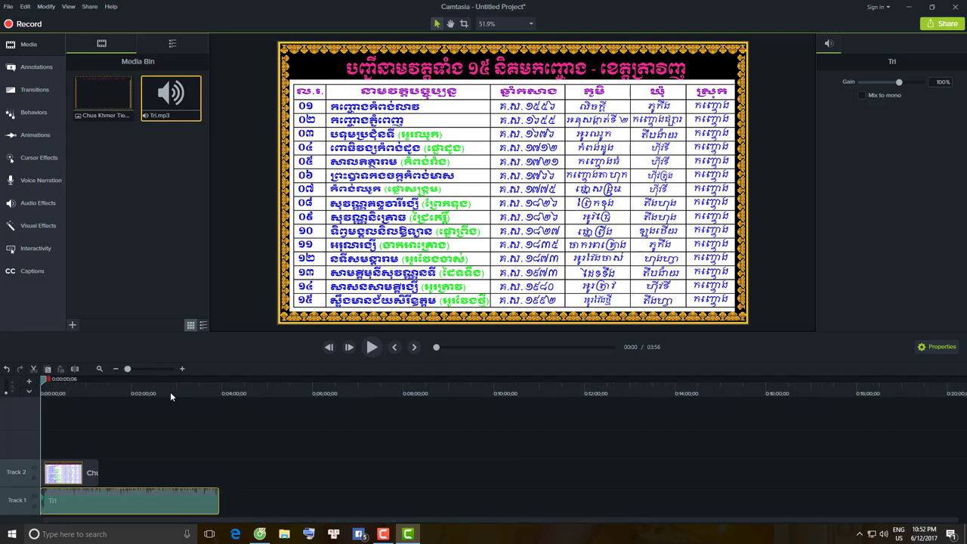
pyautogui.click(97, 474)
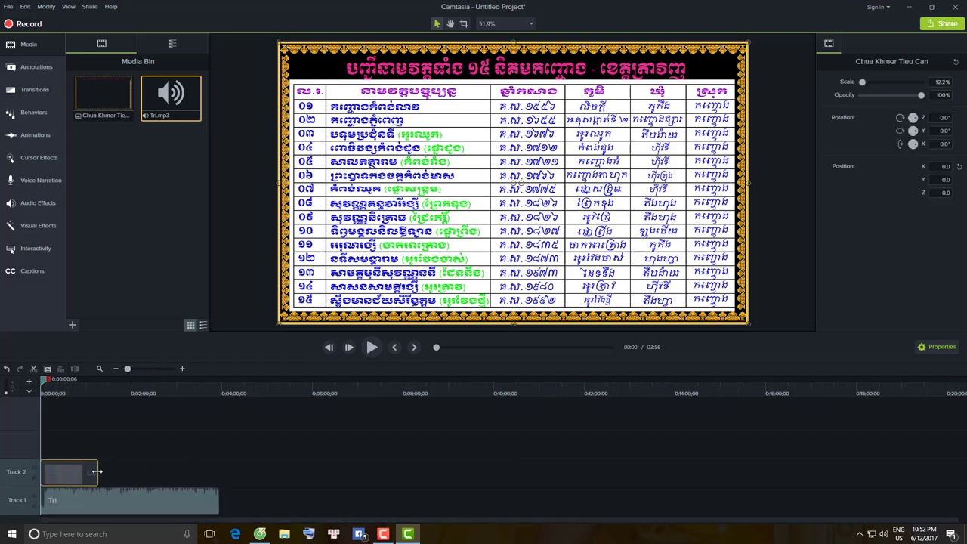
pyautogui.moveTo(96, 471); pyautogui.dragTo(219, 483)
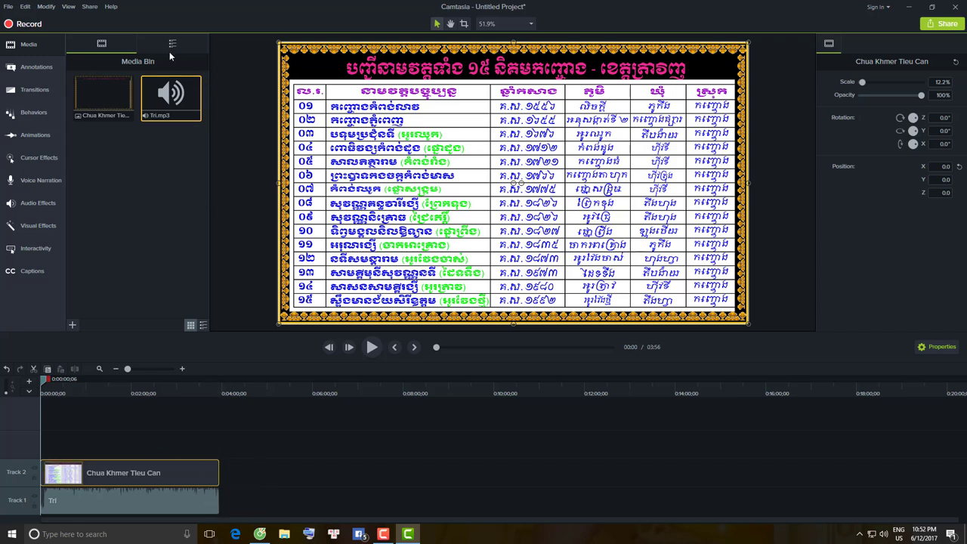
# - Import Camera Logo HD.png from the Logo folder on Shi Ping (E:) into the media bin
pyautogui.rightClick(124, 147)
pyautogui.click(148, 153)
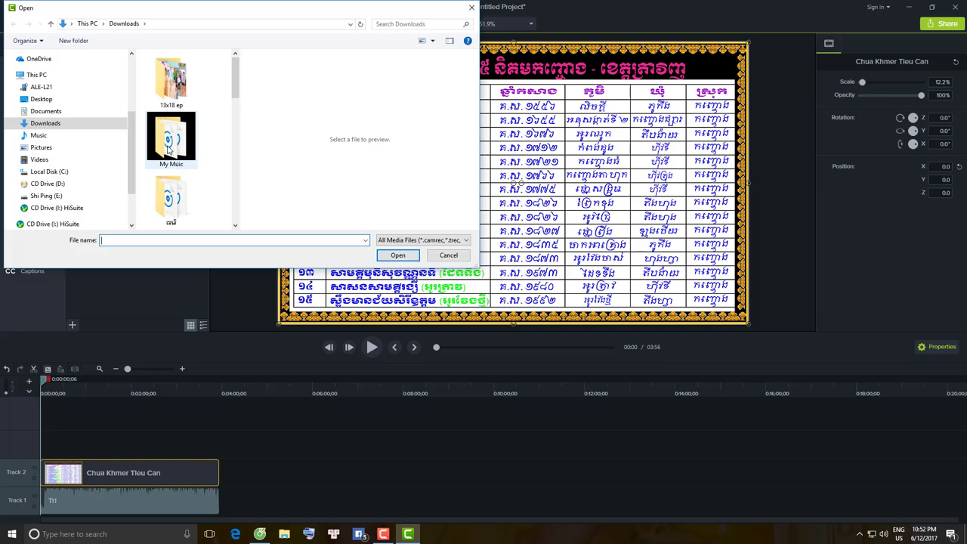
pyautogui.click(46, 196)
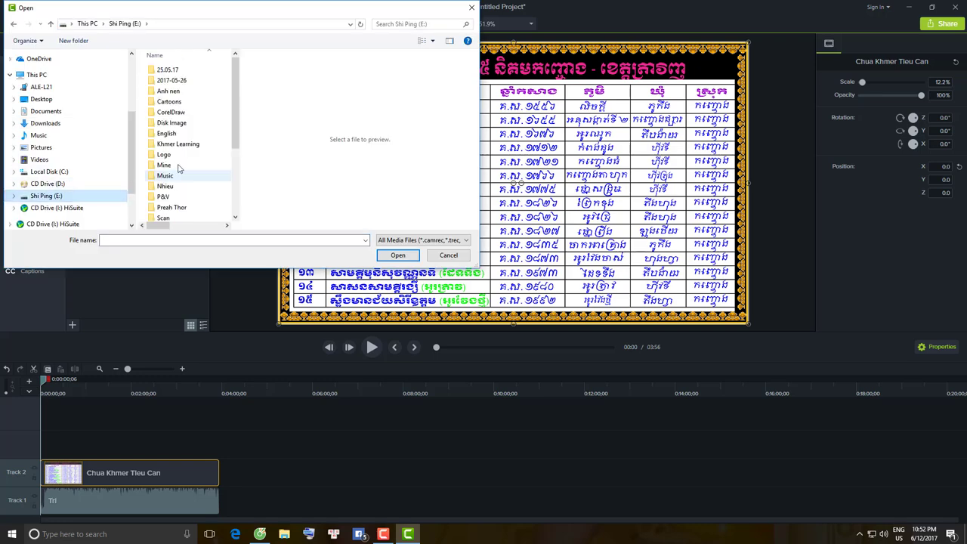
pyautogui.doubleClick(167, 156)
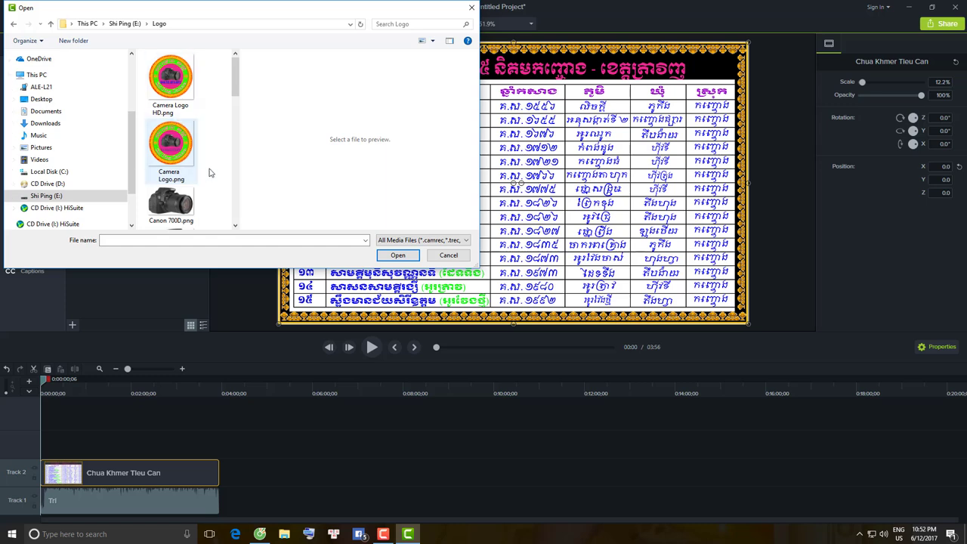
pyautogui.moveTo(234, 86)
pyautogui.mouseDown()
pyautogui.moveTo(235, 114)
pyautogui.moveTo(234, 77)
pyautogui.mouseUp()
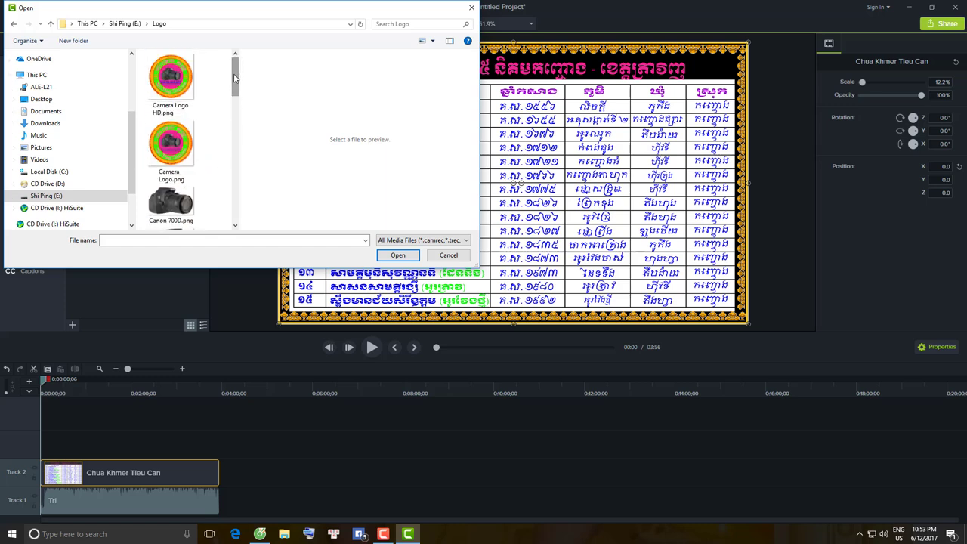
pyautogui.doubleClick(176, 96)
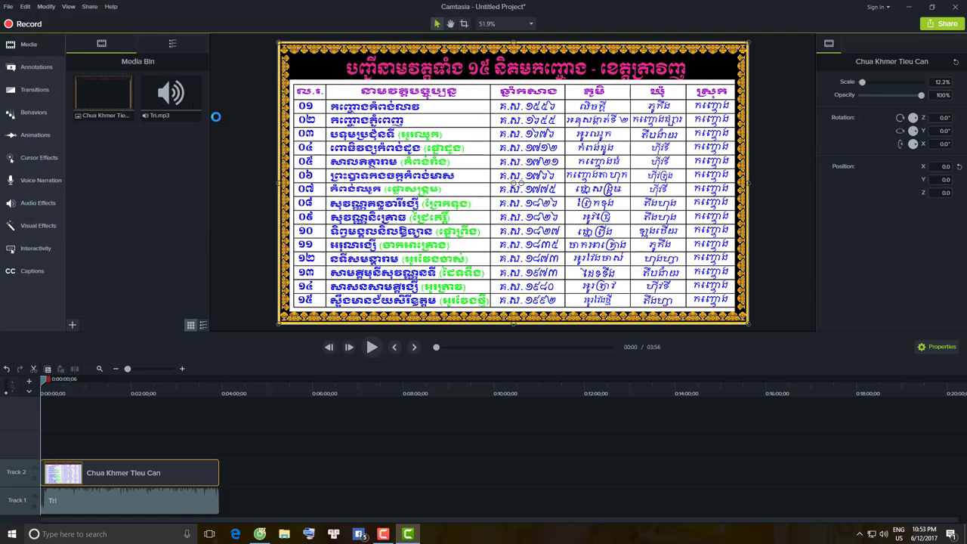
# - Place Camera Logo HD on Track 3 for the project's full length, shrink it into the table image's upper-right corner, and preview playback
pyautogui.moveTo(105, 145); pyautogui.dragTo(219, 444)
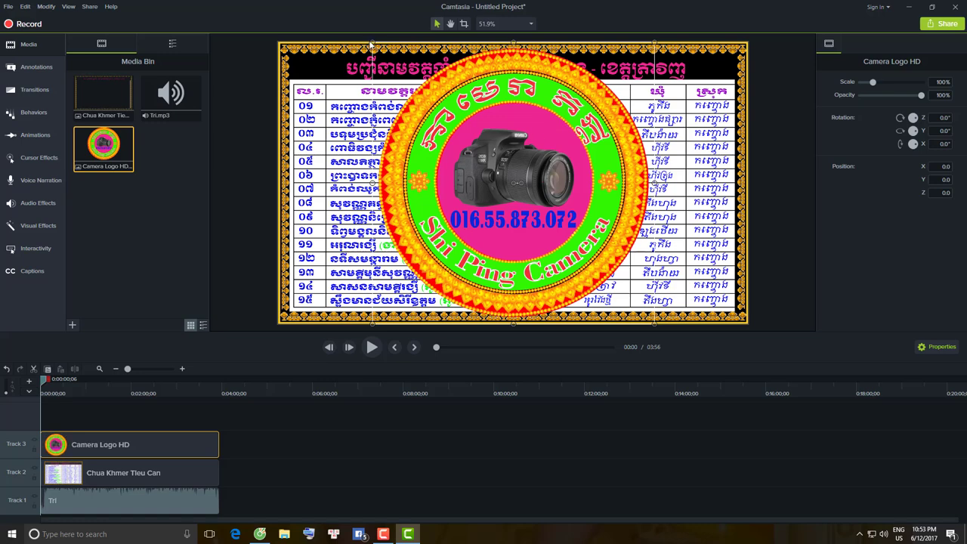
pyautogui.moveTo(371, 40); pyautogui.dragTo(604, 271)
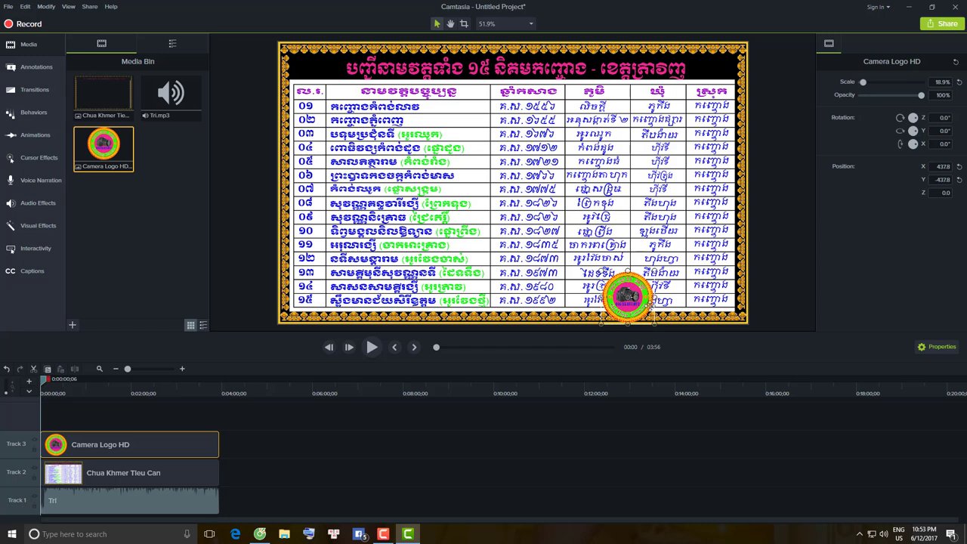
pyautogui.moveTo(649, 302); pyautogui.dragTo(733, 86)
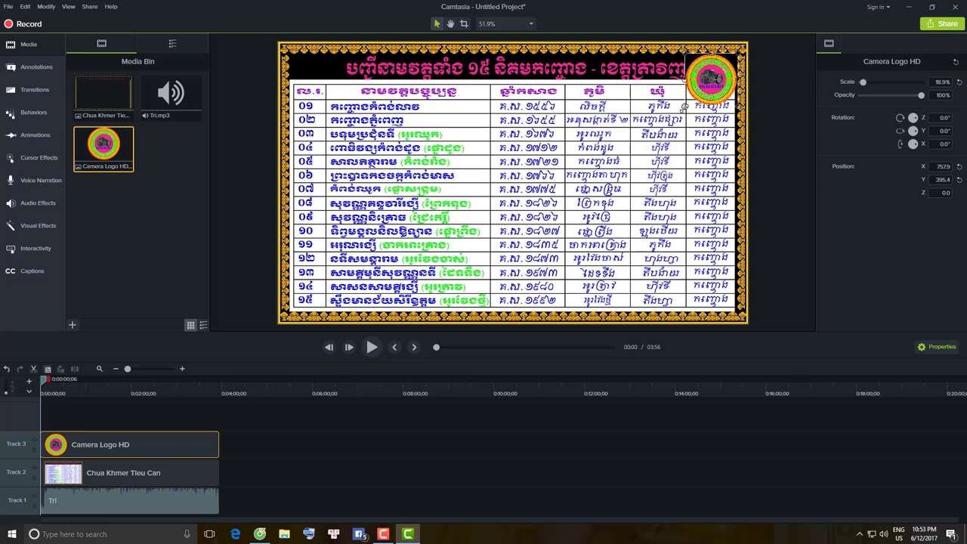
pyautogui.moveTo(687, 107); pyautogui.dragTo(706, 83)
pyautogui.click(775, 91)
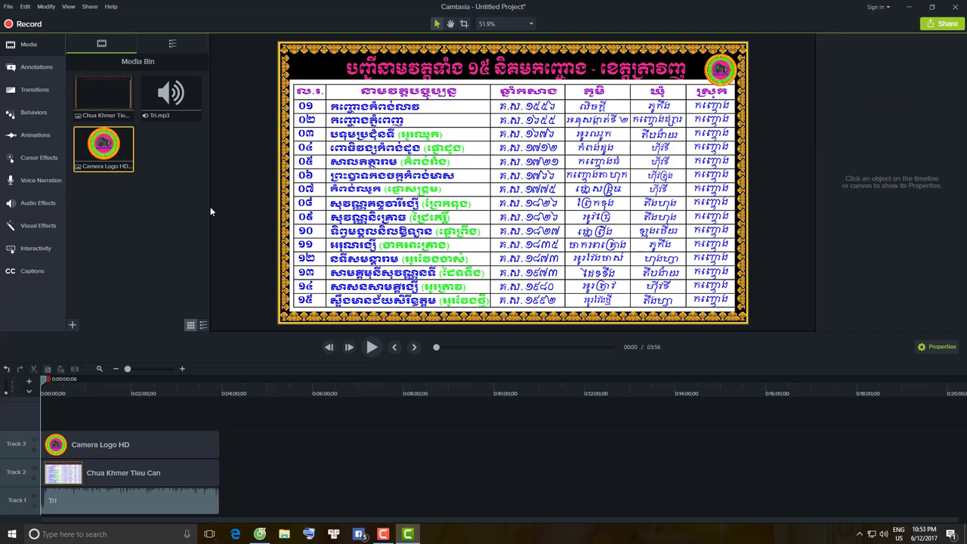
pyautogui.press('space')
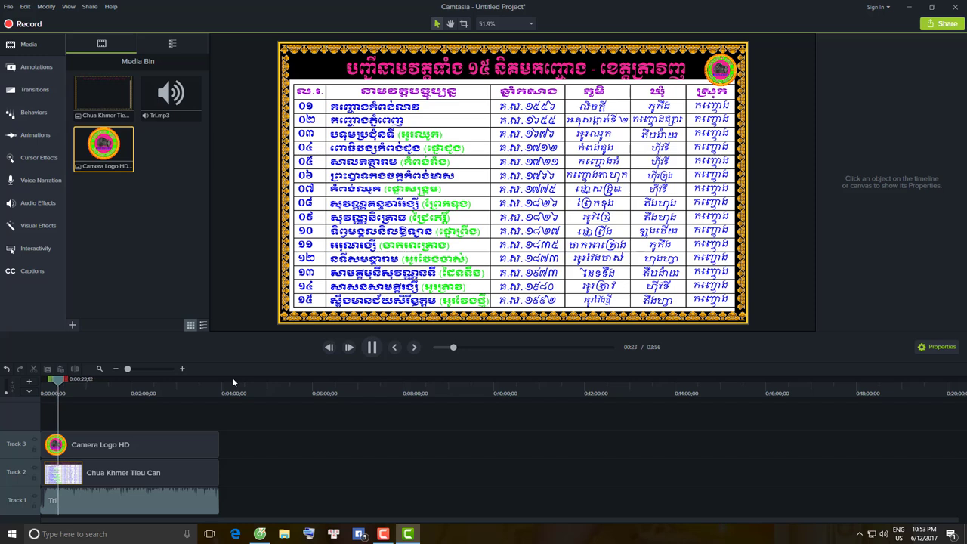
pyautogui.press('space')
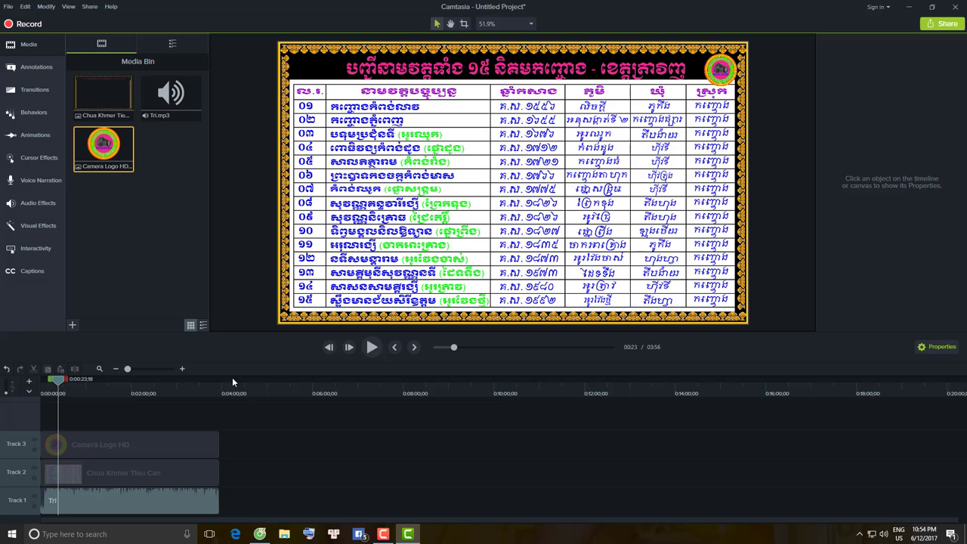
# - Add a Flip transition at the start and a Stretch transition at the end of the Chua Khmer Tieu Can clip on Track 2
pyautogui.click(36, 89)
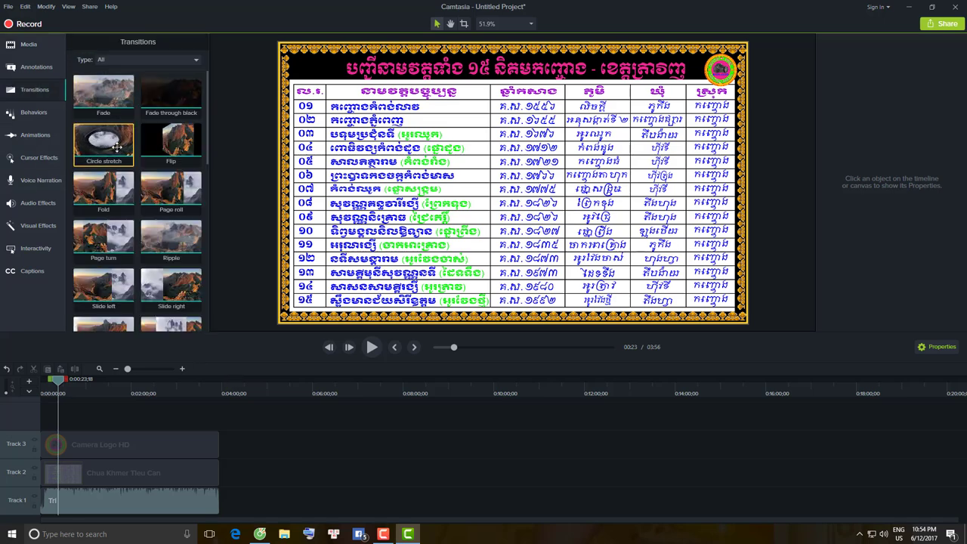
pyautogui.moveTo(192, 143); pyautogui.dragTo(65, 469)
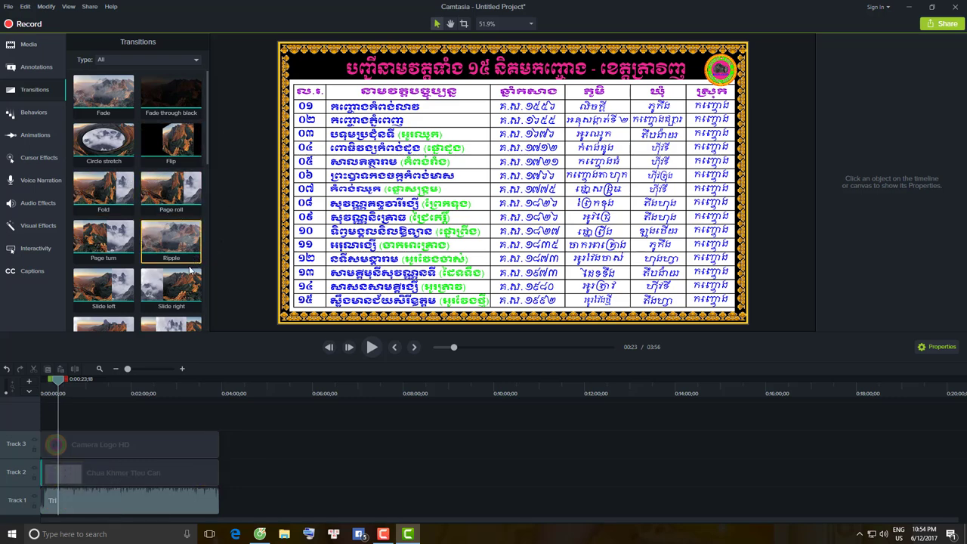
pyautogui.scroll(-3, 155, 231)
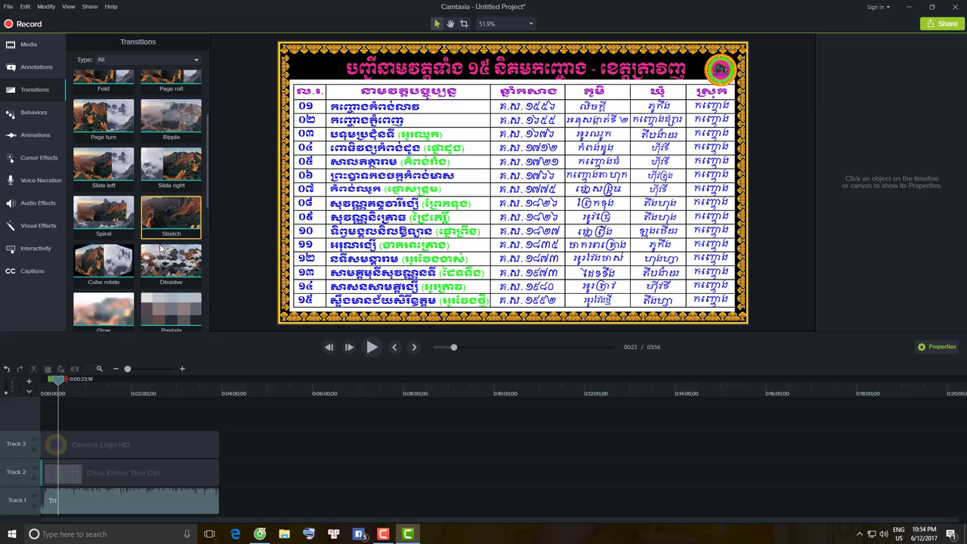
pyautogui.scroll(-1, 189, 264)
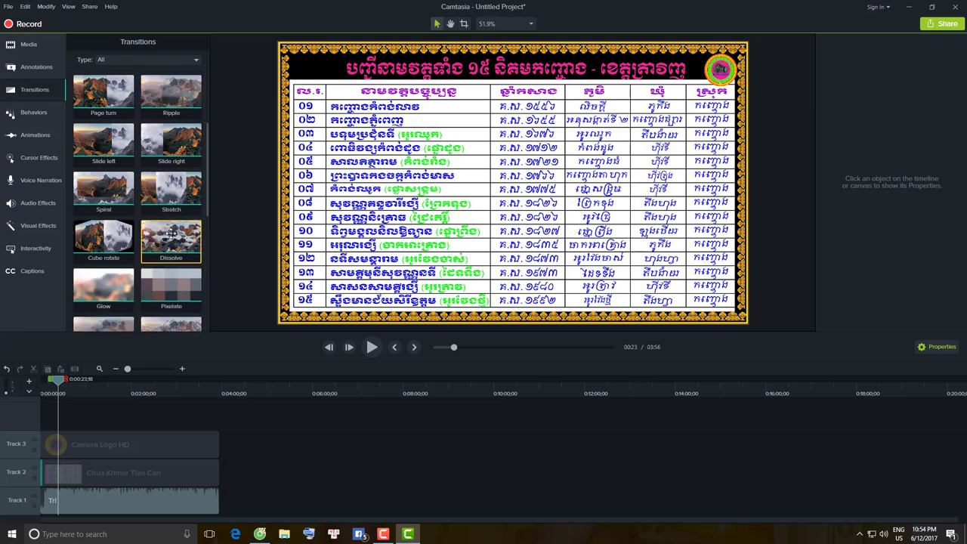
pyautogui.moveTo(175, 191)
pyautogui.mouseDown()
pyautogui.moveTo(216, 378)
pyautogui.moveTo(212, 467)
pyautogui.mouseUp()
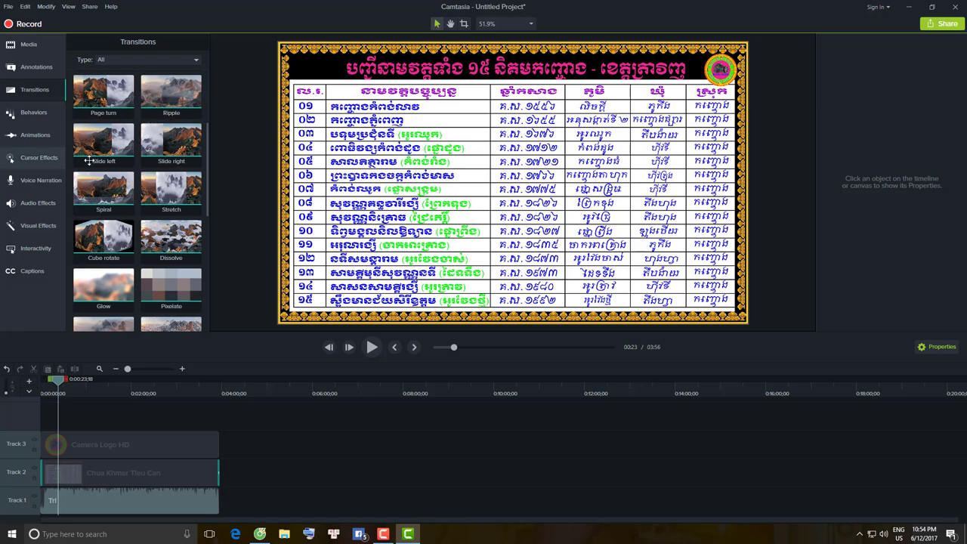
# - Apply the Jump And Fall behavior to the Camera Logo HD clip on Track 3 and preview playback
pyautogui.click(42, 114)
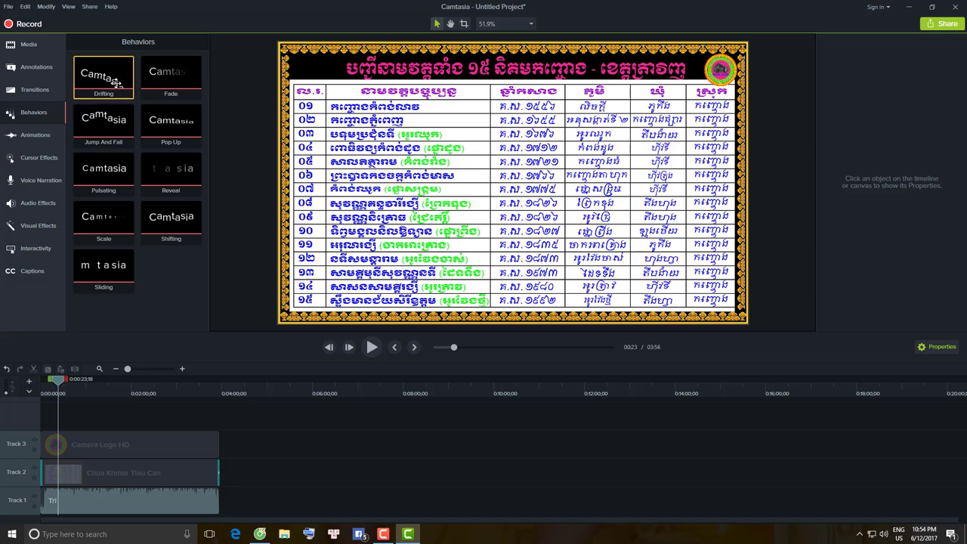
pyautogui.moveTo(109, 119); pyautogui.dragTo(48, 441)
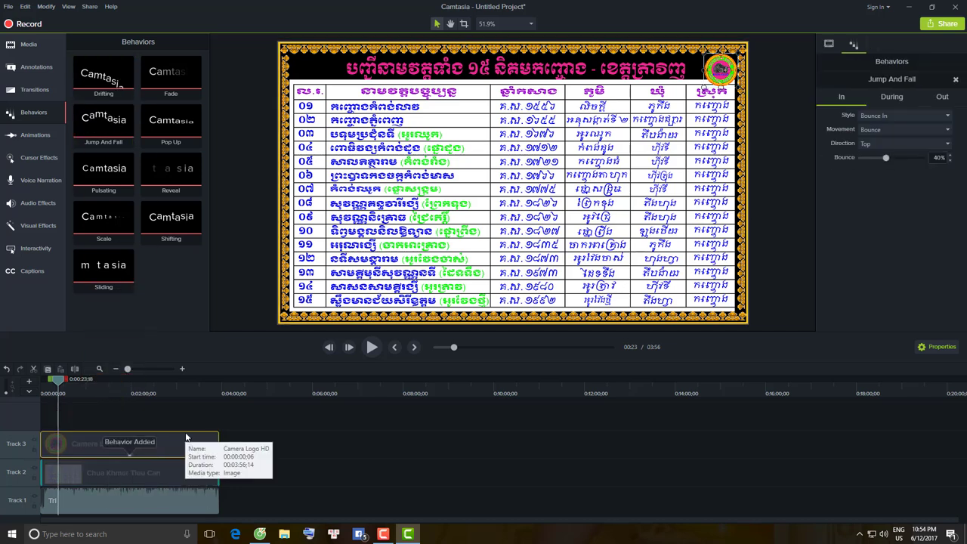
pyautogui.press('space')
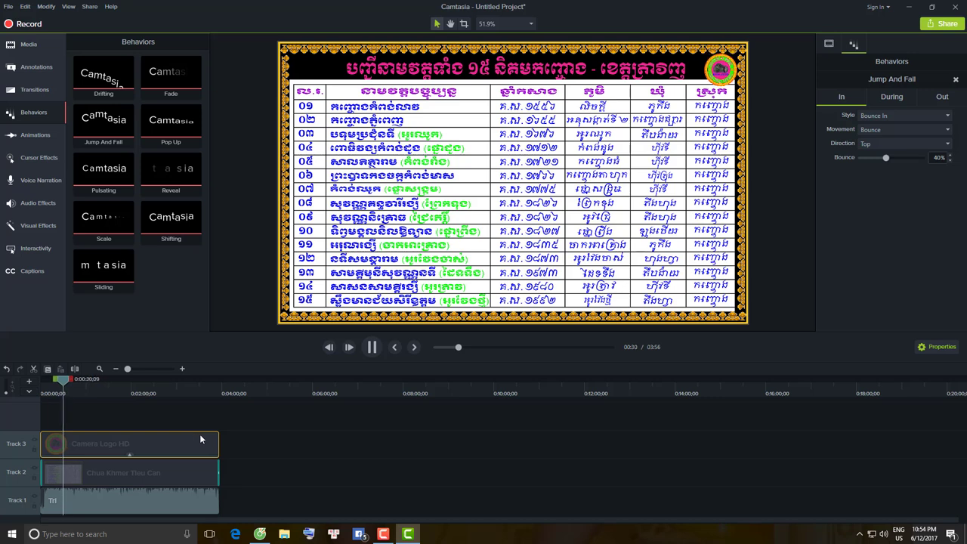
pyautogui.press('space')
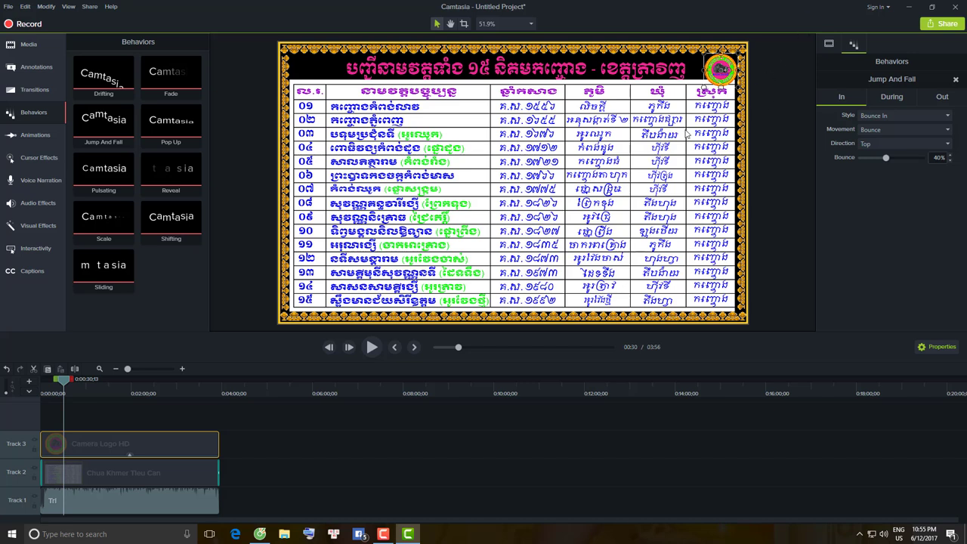
pyautogui.click(777, 74)
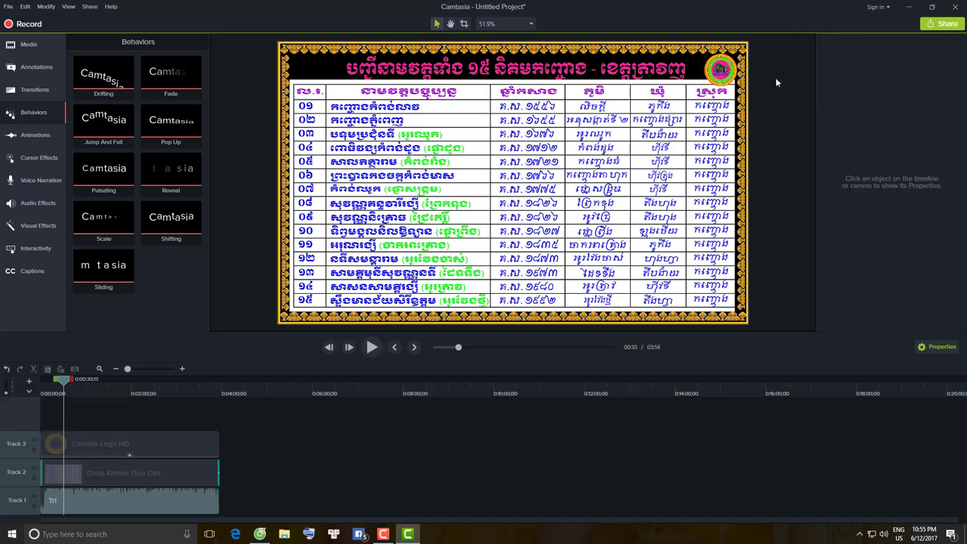
# - Set up a local file production with custom production settings in MP4 - Smart Player (HTML5) format, keeping the default player and video options
pyautogui.click(949, 27)
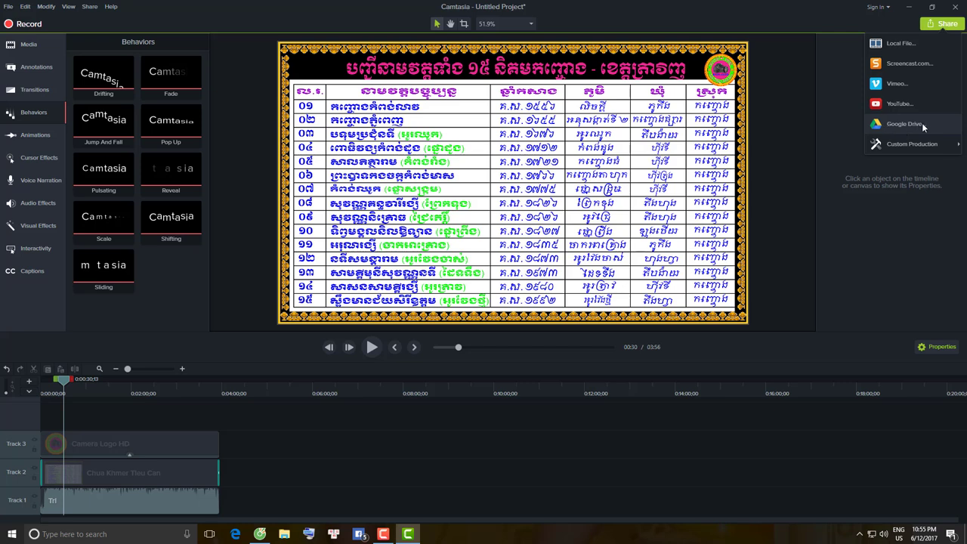
pyautogui.click(897, 41)
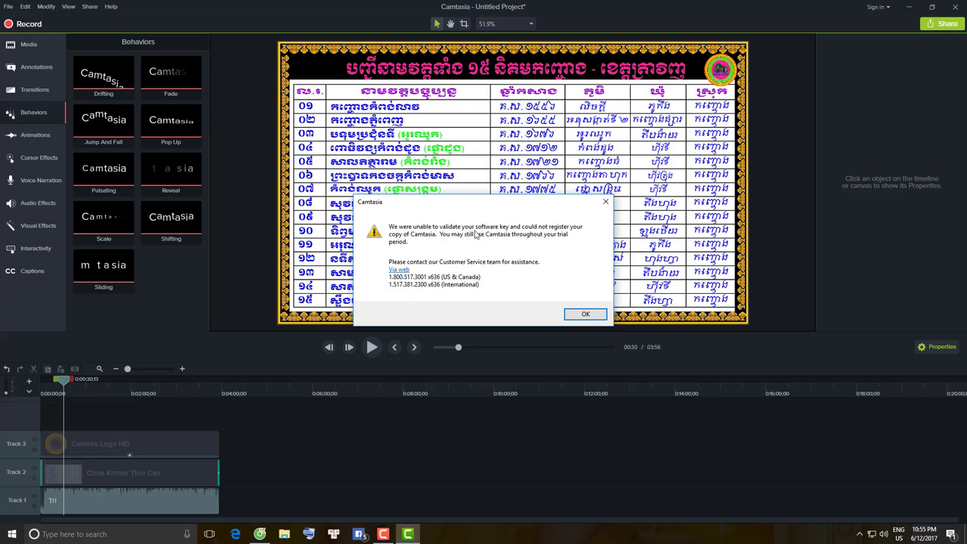
pyautogui.click(593, 315)
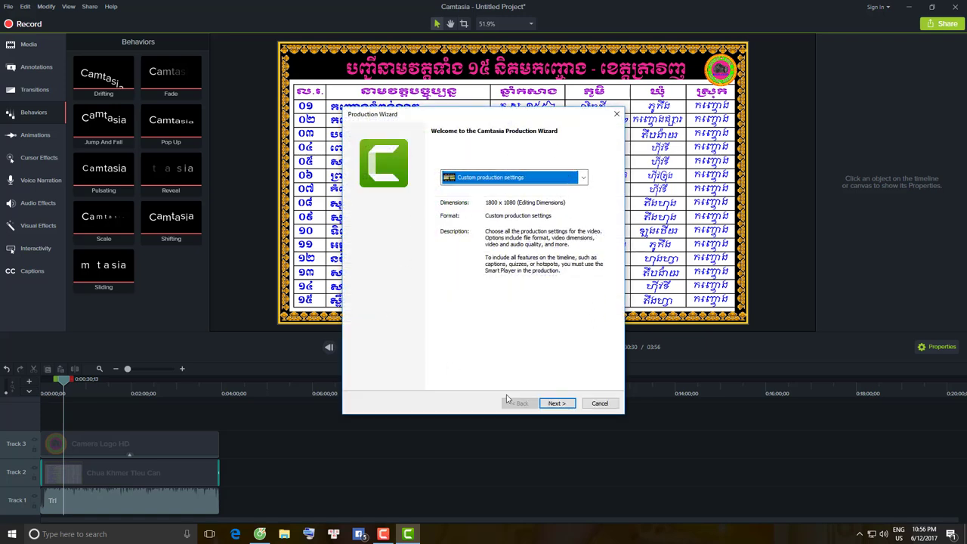
pyautogui.click(563, 407)
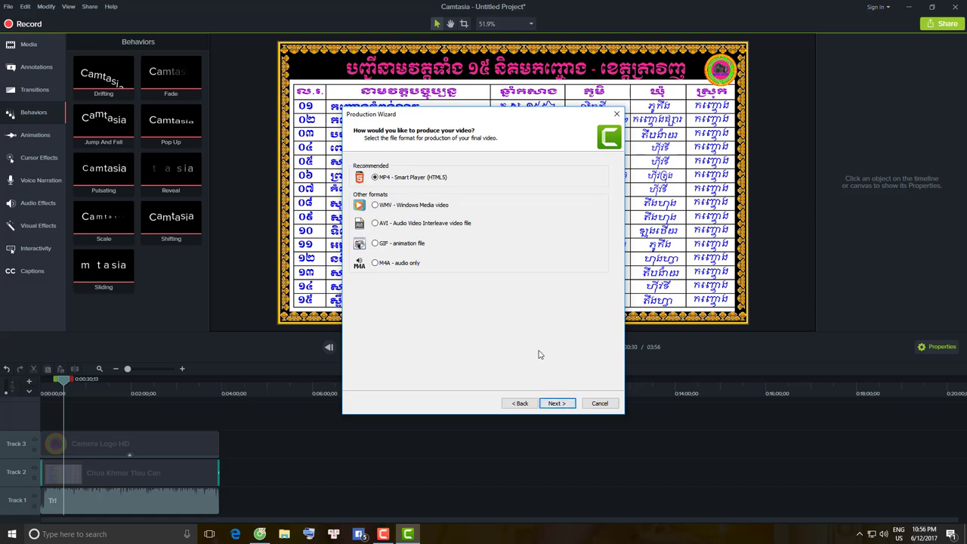
pyautogui.click(559, 406)
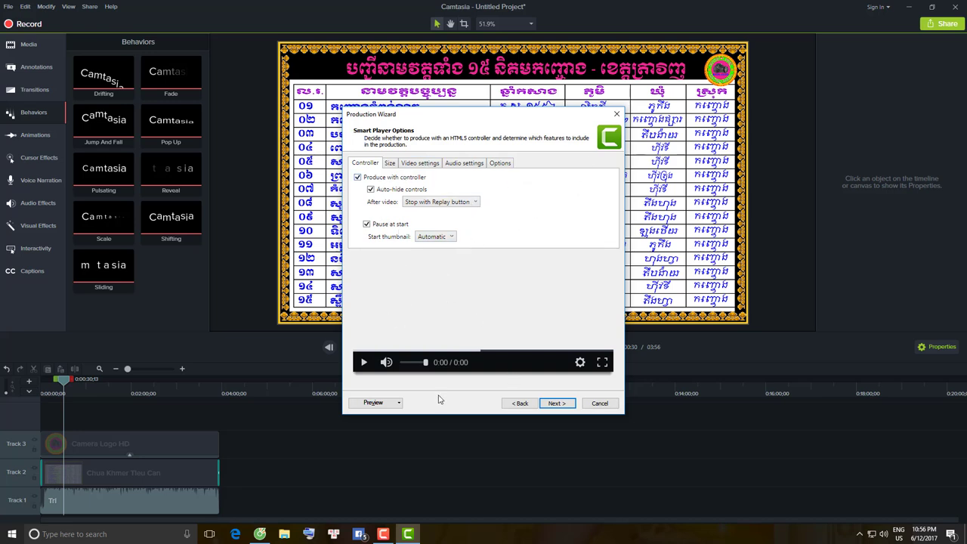
pyautogui.click(559, 403)
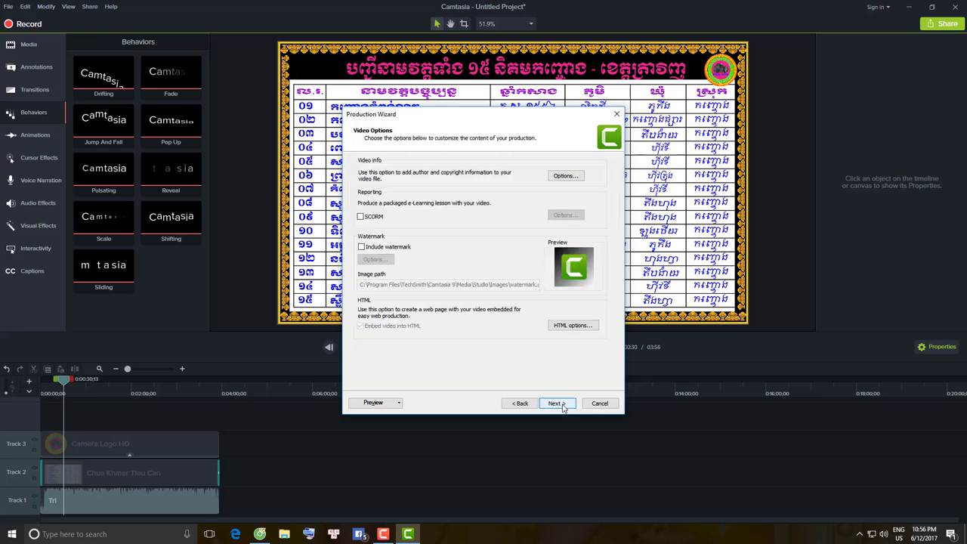
pyautogui.click(559, 404)
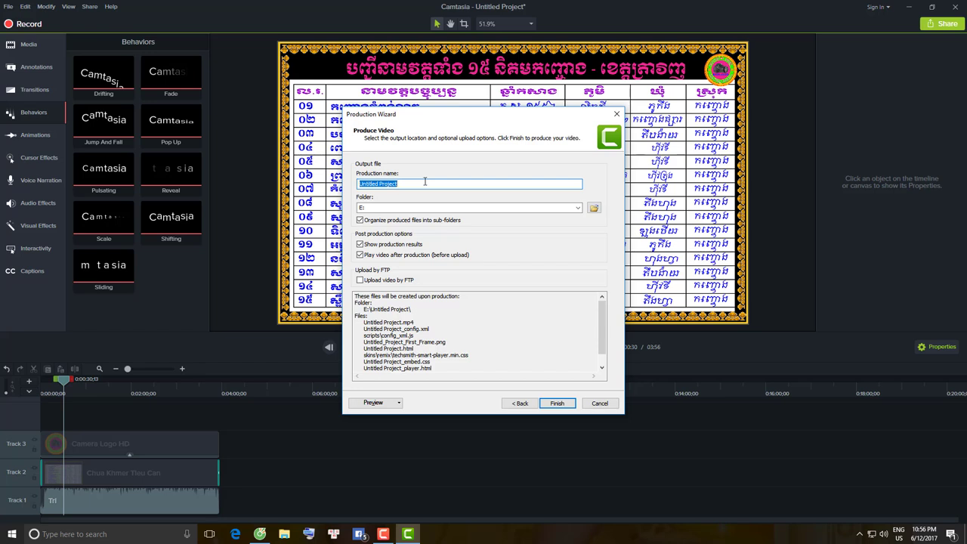
# - Name the production Crack Camtasia, keep E: as the output folder, and render the video
pyautogui.write('C')
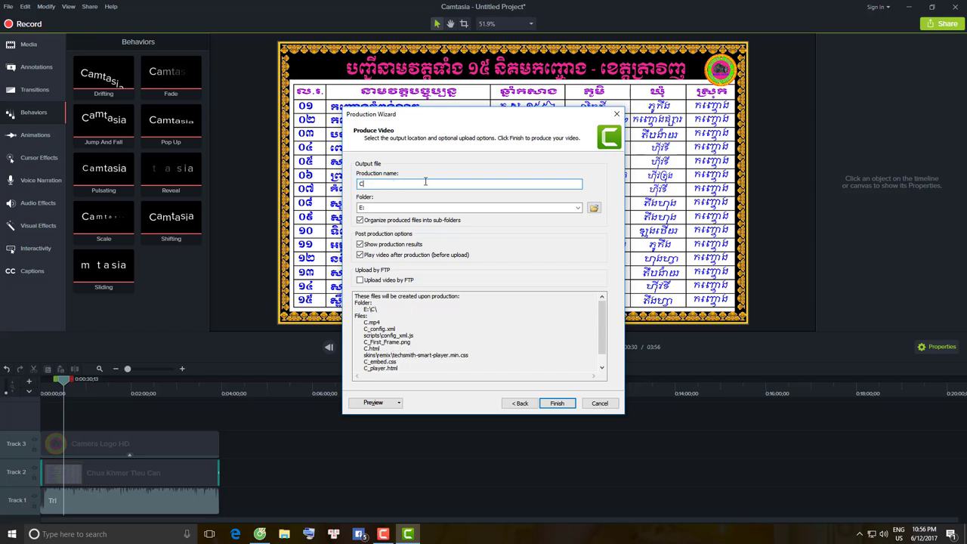
pyautogui.write('rack')
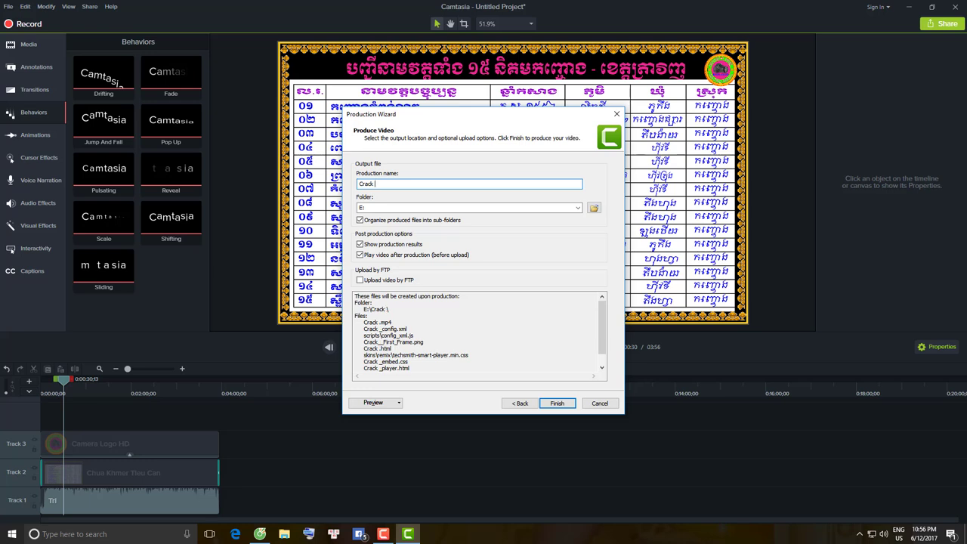
pyautogui.write(' Cam')
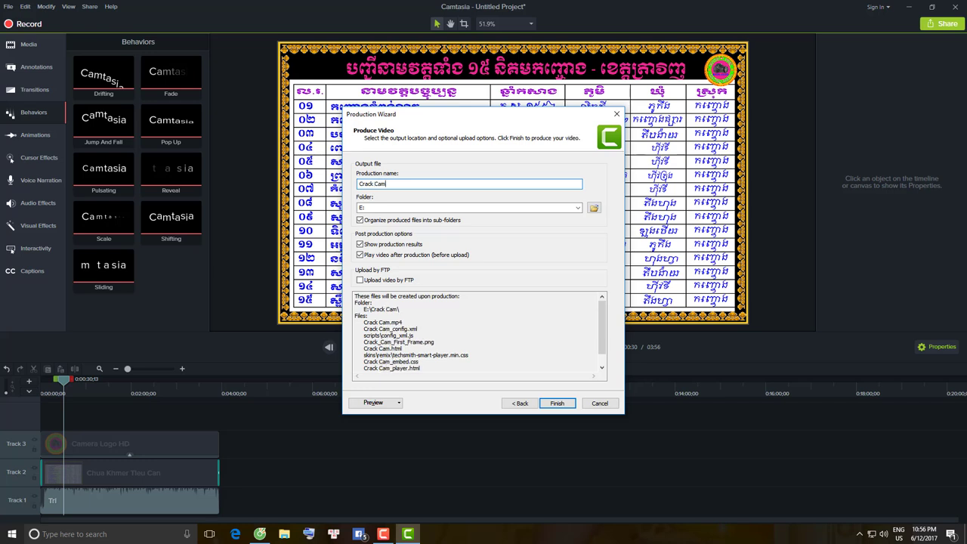
pyautogui.write('tasia')
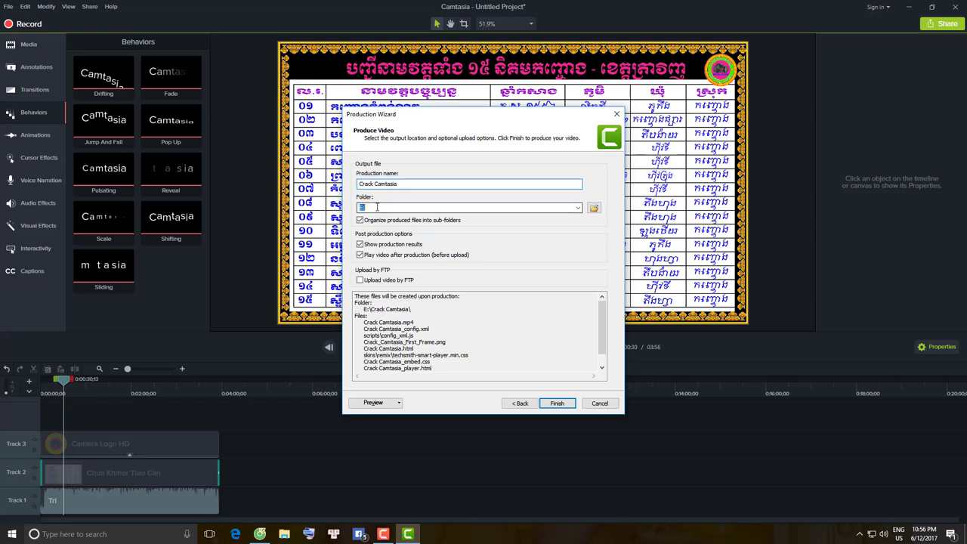
pyautogui.click(427, 206)
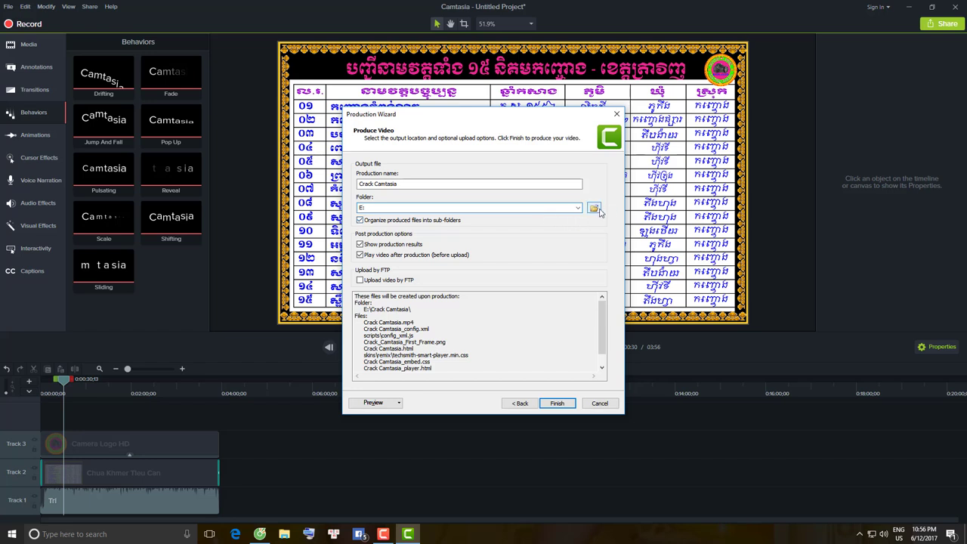
pyautogui.click(556, 404)
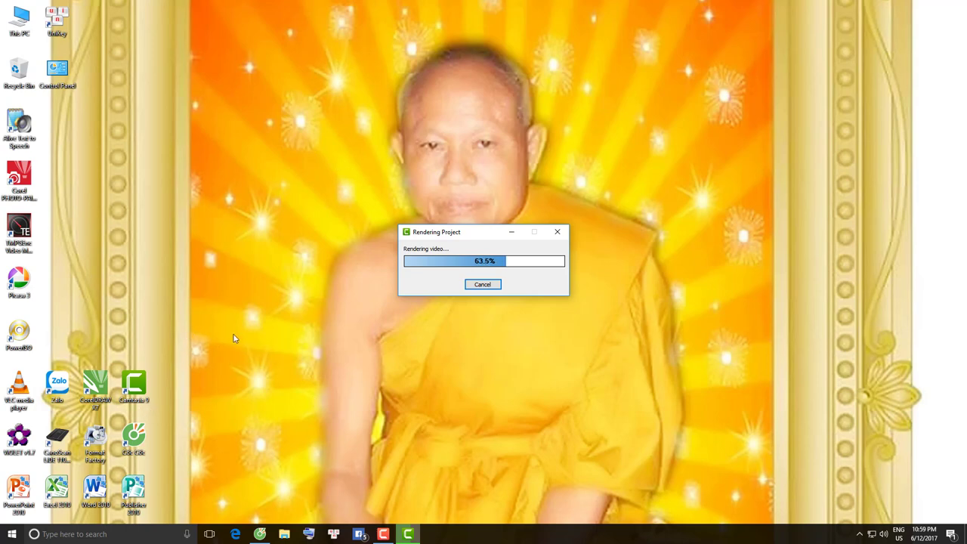
pyautogui.moveTo(180, 339); pyautogui.dragTo(113, 419)
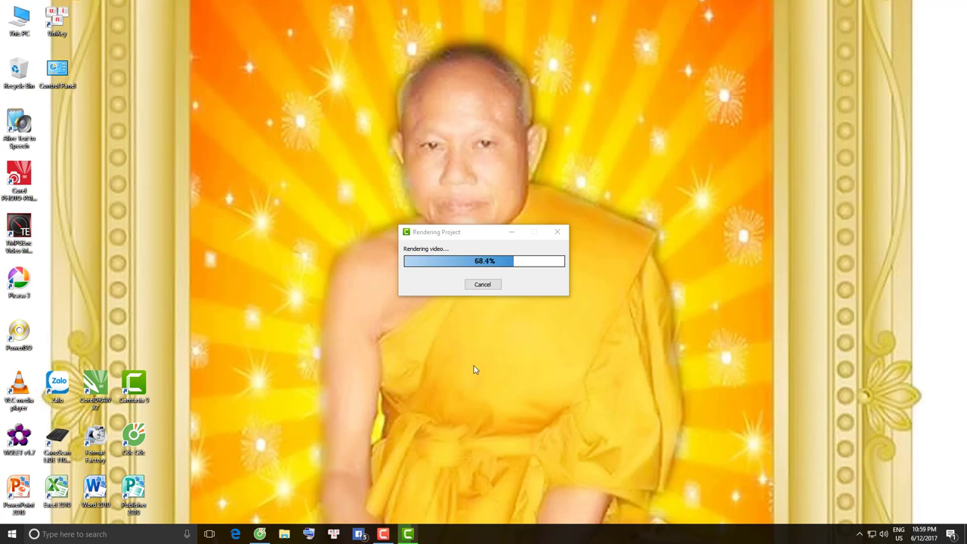
pyautogui.moveTo(218, 137); pyautogui.dragTo(774, 406)
# - Play the recent Untitled Project.mp4 video from File Explorer and close the player
pyautogui.click(284, 534)
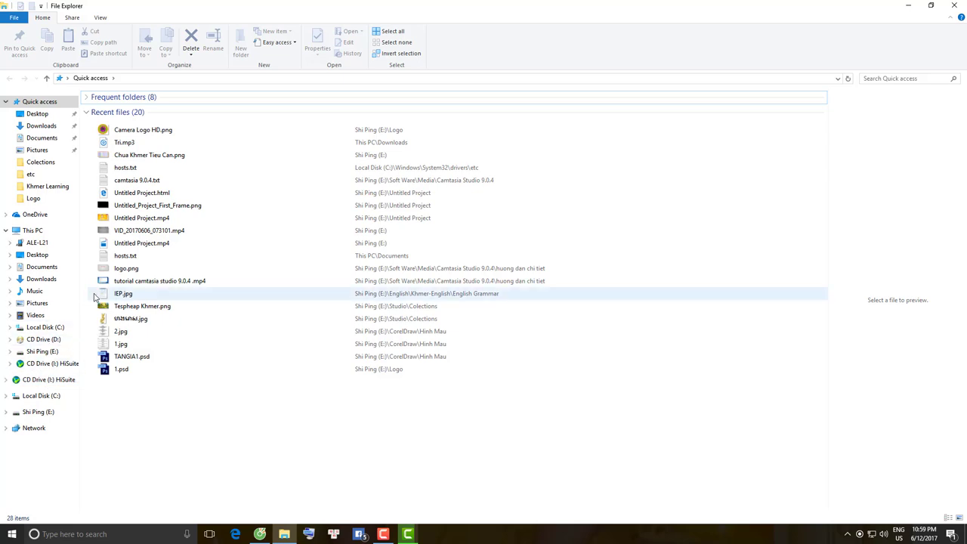
pyautogui.doubleClick(159, 221)
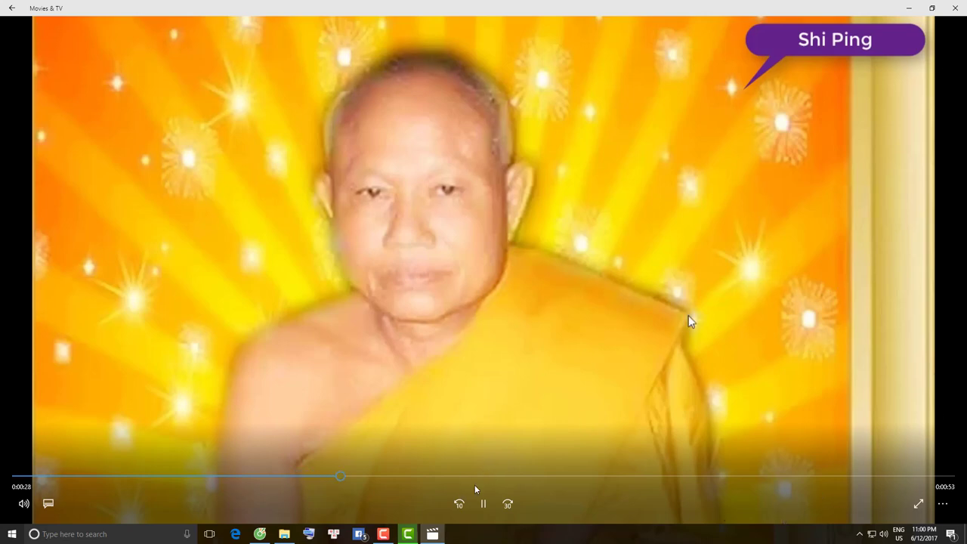
pyautogui.click(954, 11)
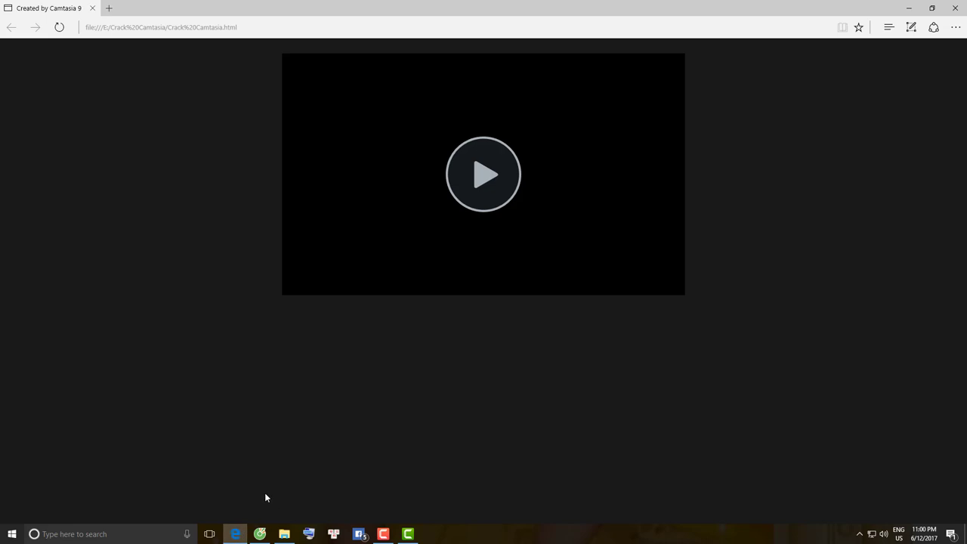
# - Play the produced Crack Camtasia.html video in the browser, close the browser and File Explorer, and dismiss the production results
pyautogui.click(486, 178)
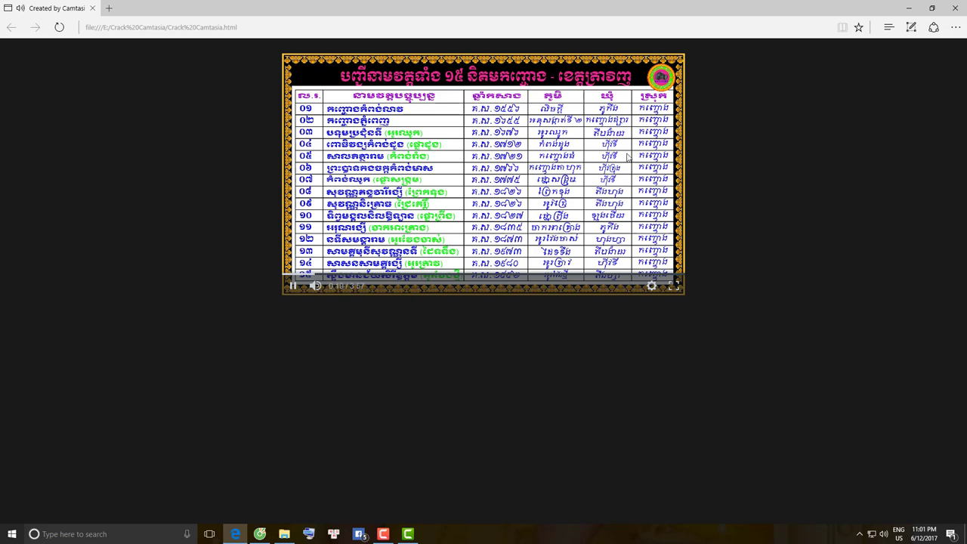
pyautogui.click(954, 11)
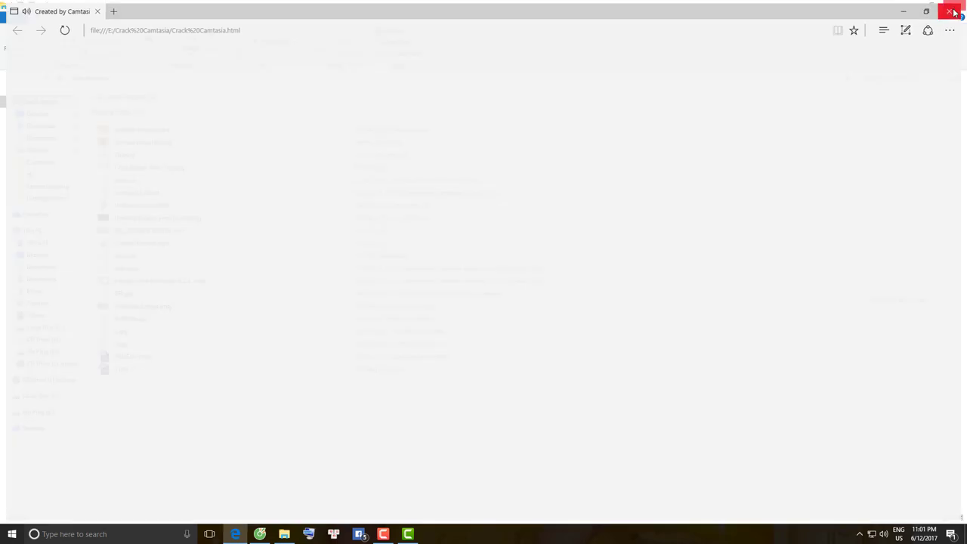
pyautogui.click(954, 9)
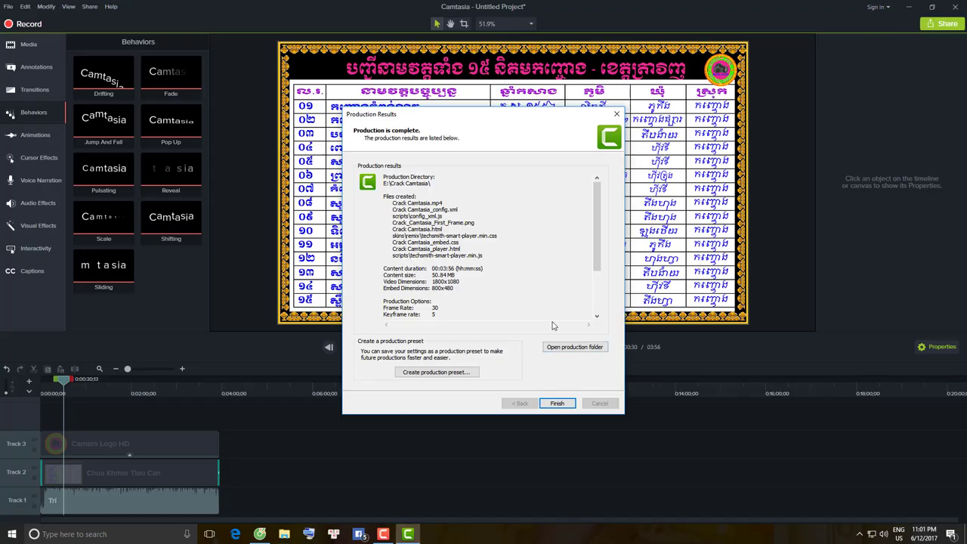
pyautogui.click(557, 404)
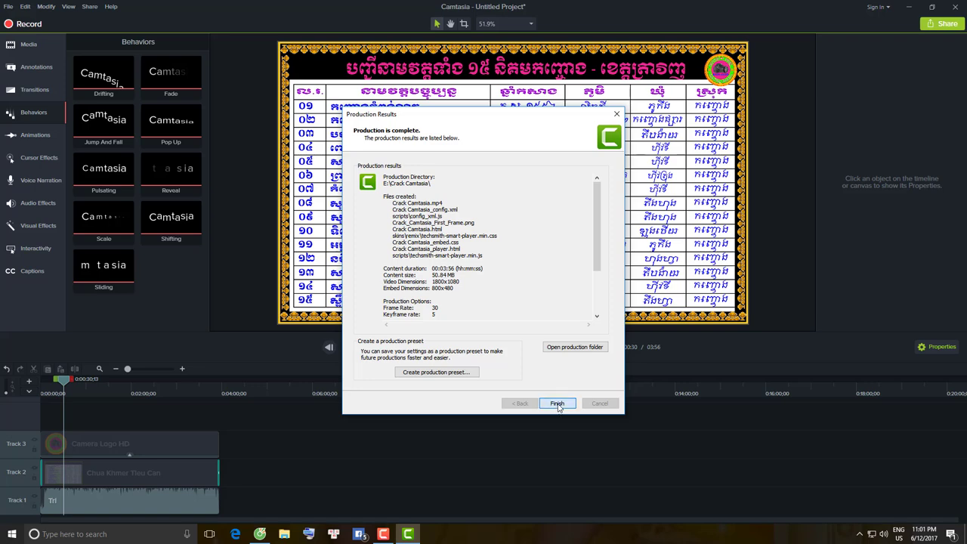